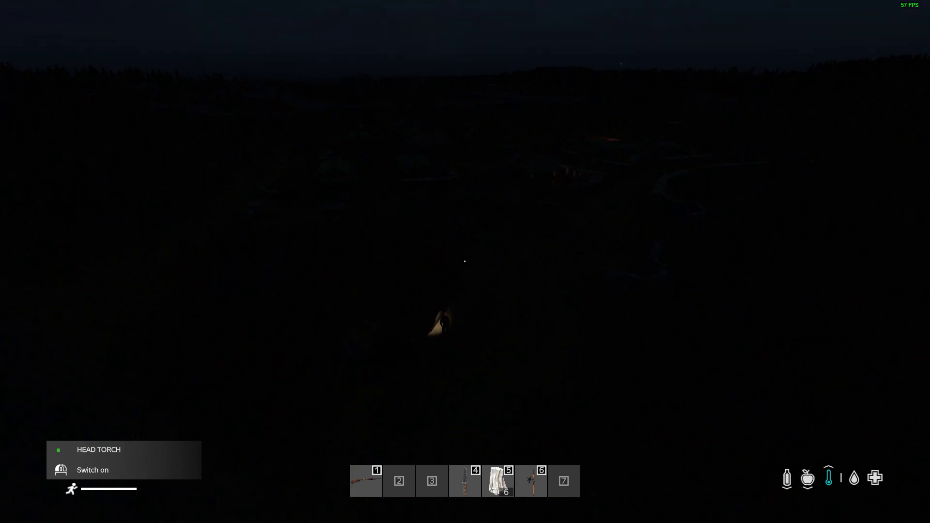
key(w)
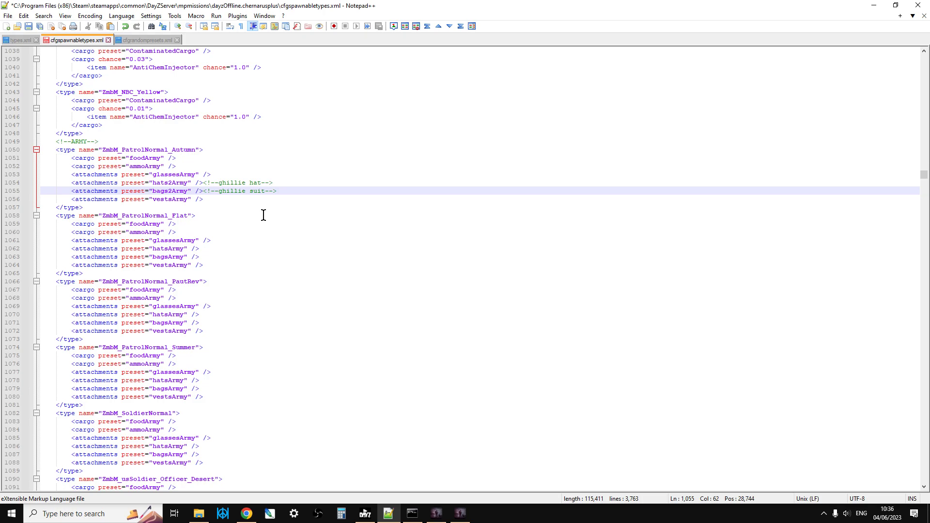
Step: Switch to Chrome, open the dayzOffline.chernarusplus folder in the Nitrado file browser and look through its configuration files
click(146, 43)
click(75, 39)
click(247, 513)
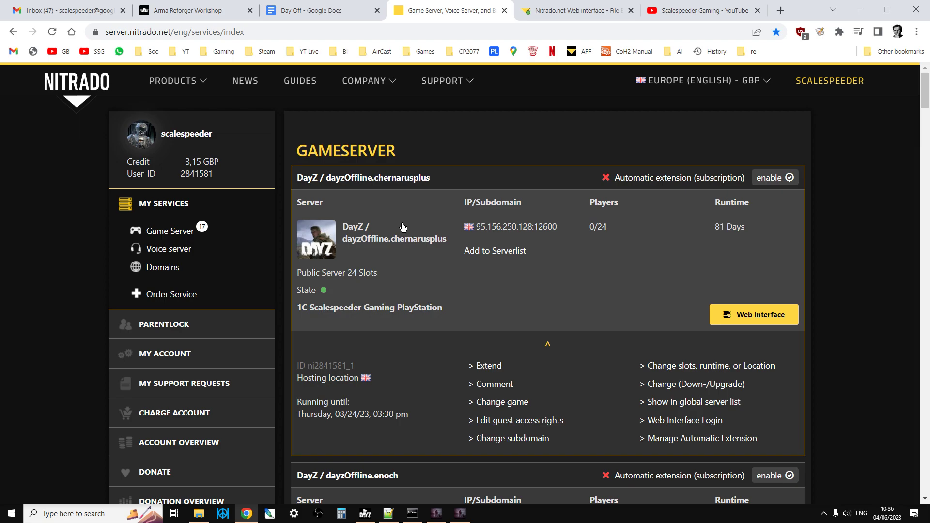
click(559, 11)
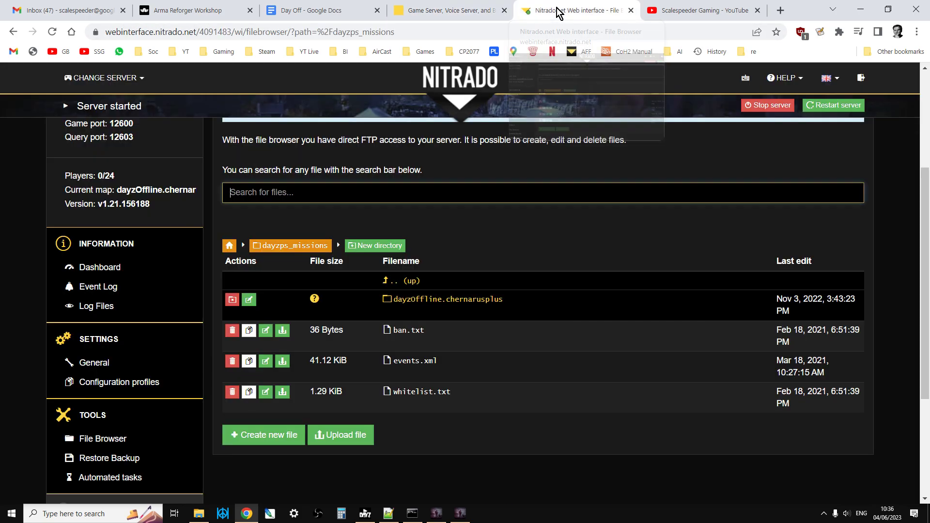
scroll(93, 385, down, 1)
scroll(378, 287, up, 1)
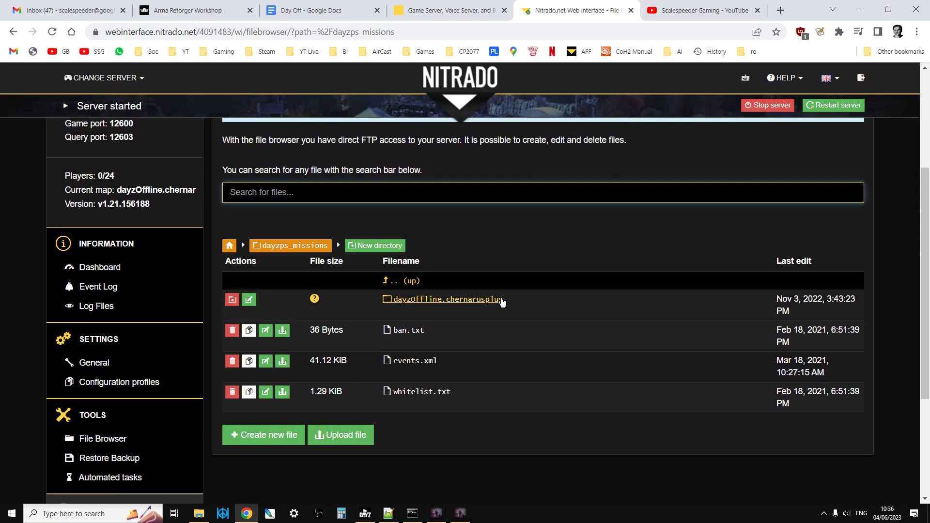
click(499, 300)
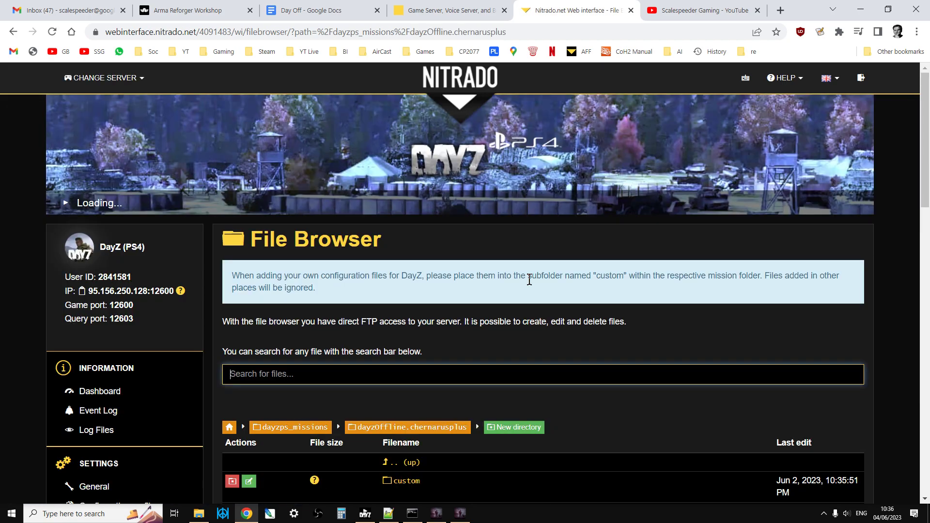
scroll(530, 281, down, 5)
scroll(530, 281, down, 3)
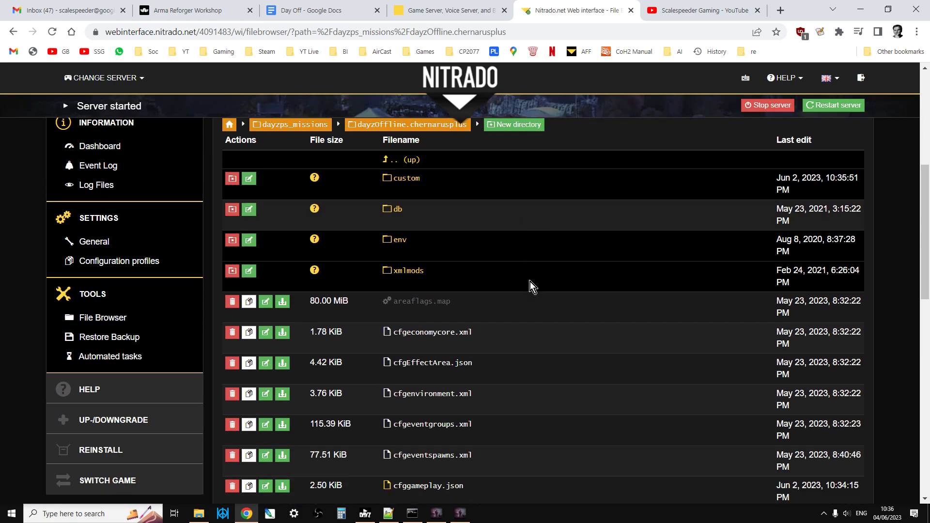
scroll(530, 283, down, 2)
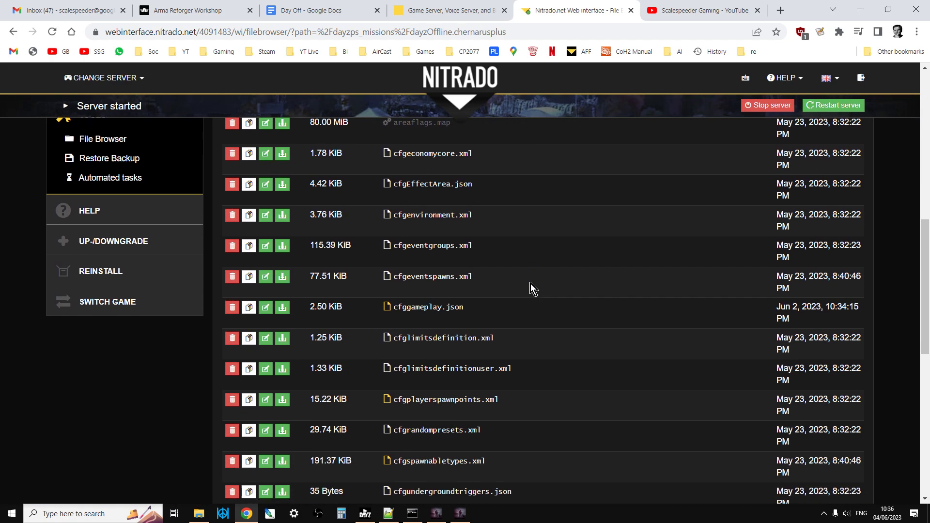
click(472, 348)
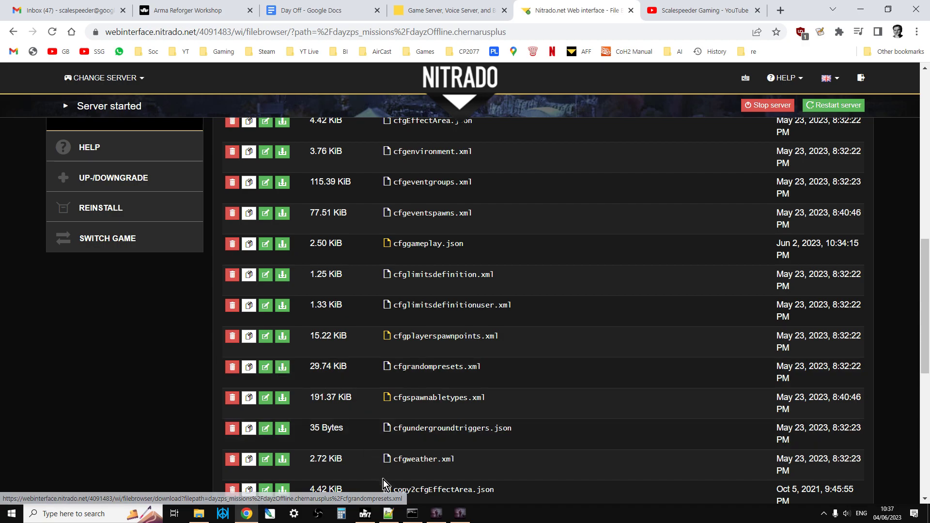
Step: Switch back to Notepad++, view types.xml, and return to cfgspawnabletypes.xml
click(388, 514)
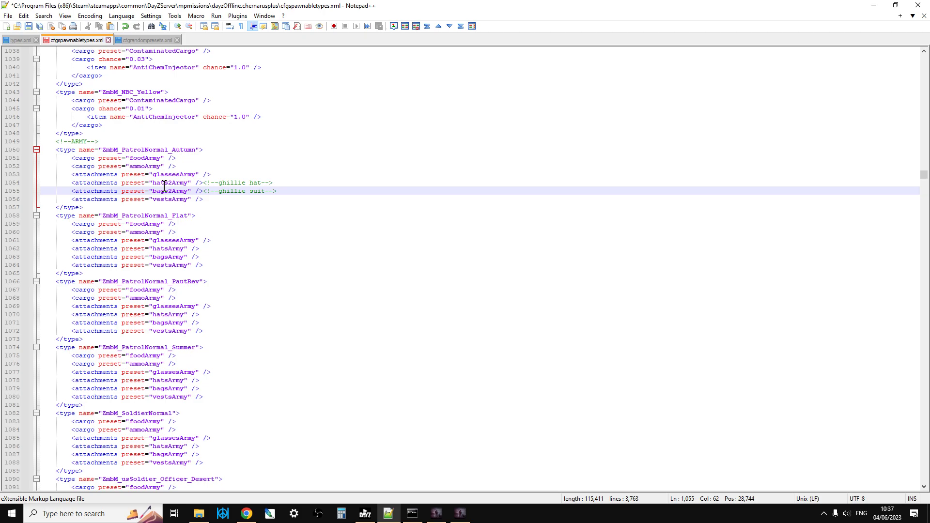
click(16, 39)
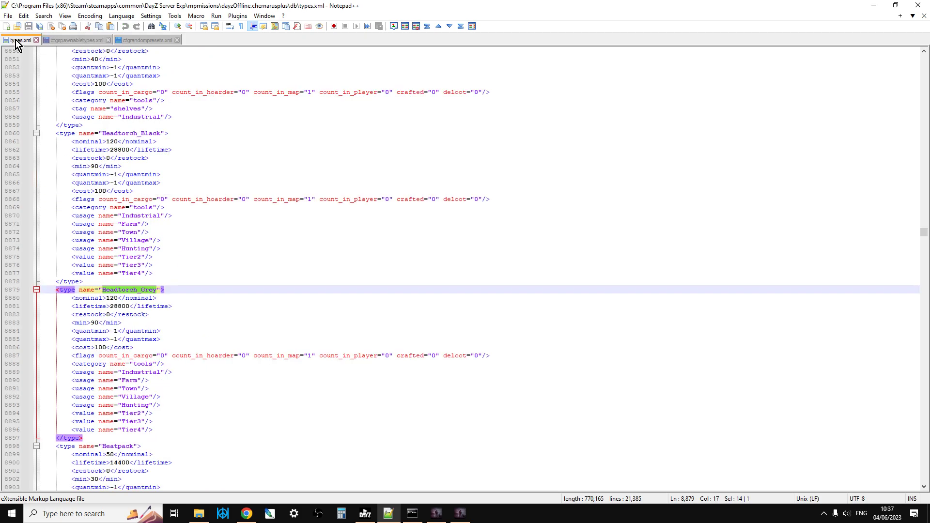
click(80, 41)
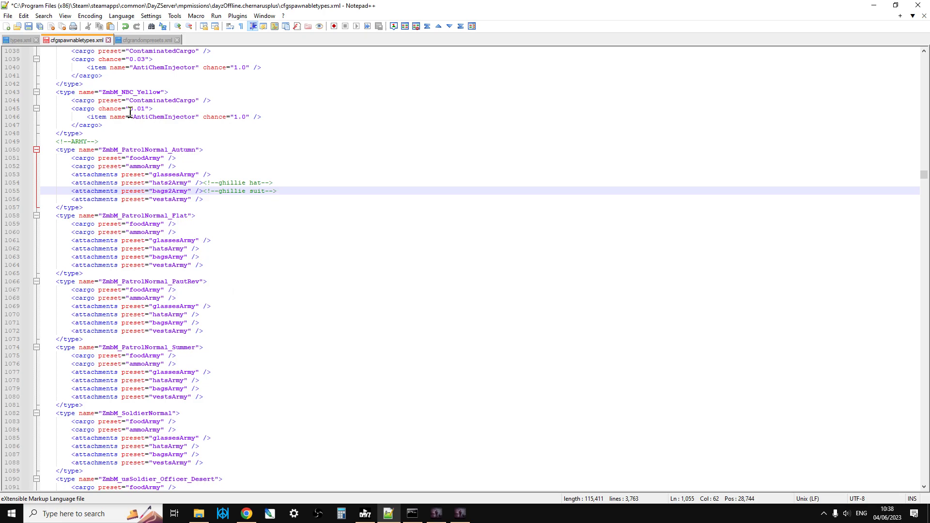
Step: Examine the full ZmbM_PatrolNormal_Autumn type block under the ARMY comment in cfgspawnabletypes.xml
click(139, 142)
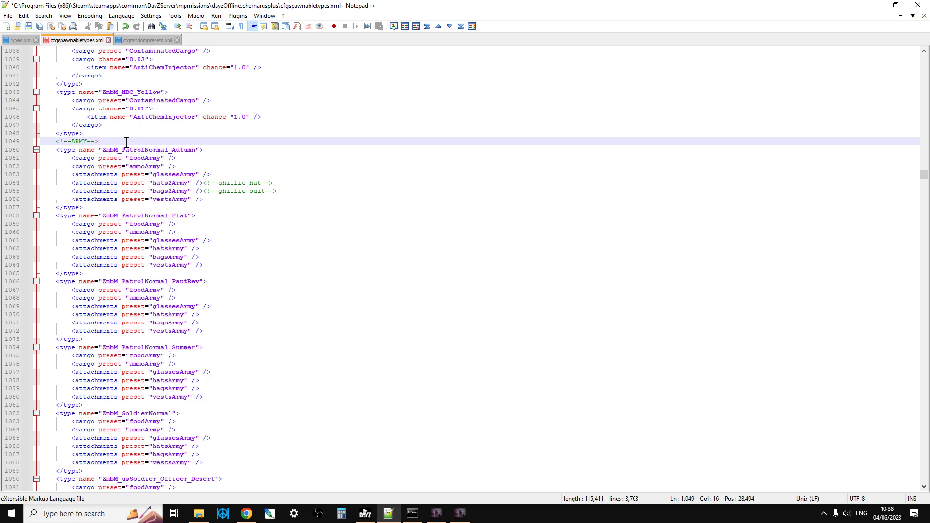
drag(56, 150, 185, 208)
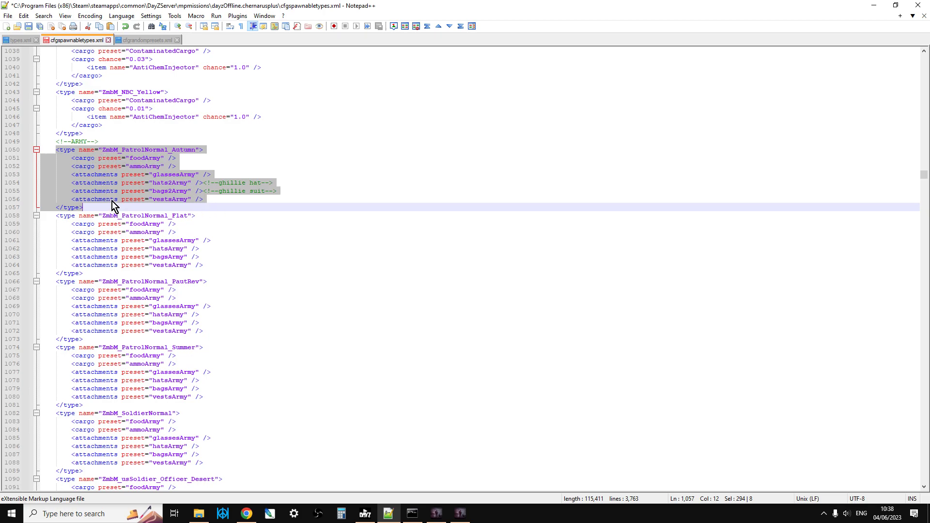
click(90, 208)
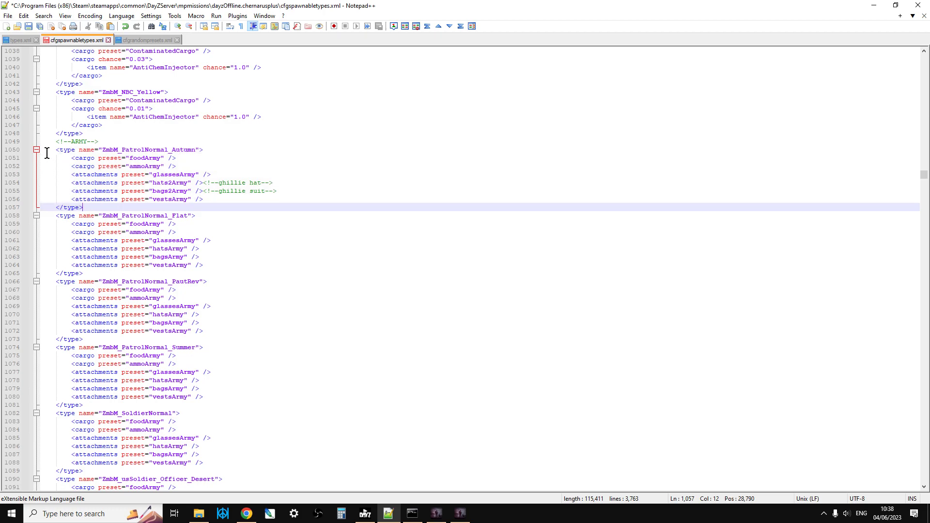
drag(42, 150, 154, 205)
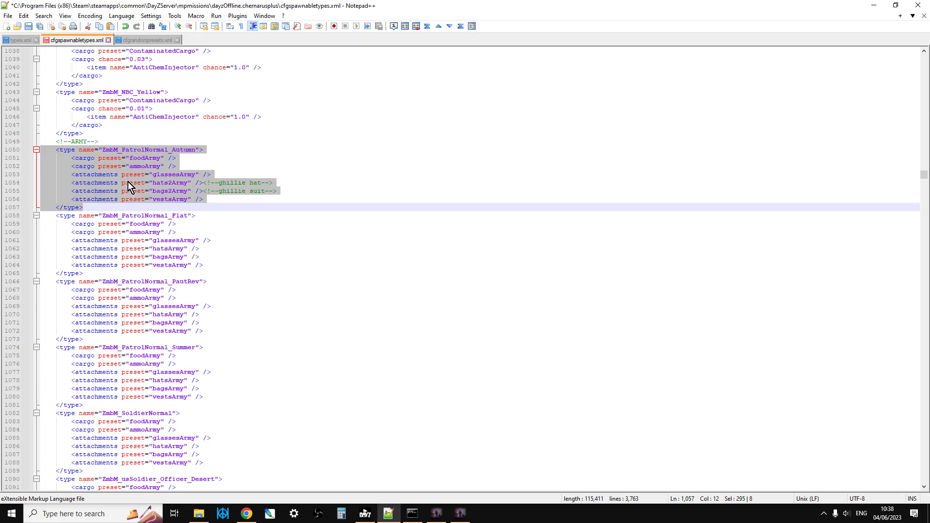
click(126, 209)
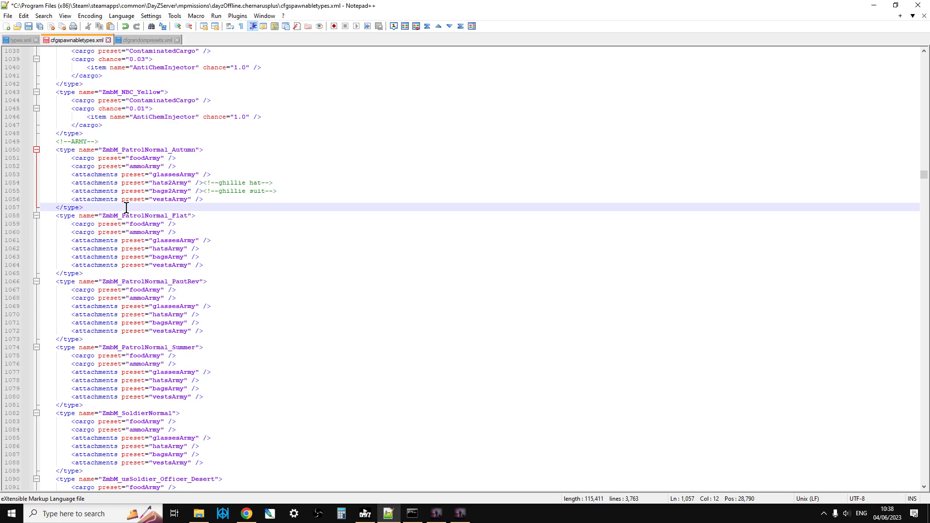
Step: Examine the cargo presets and the glasses, hats, bags and vests attachment presets of ZmbM_PatrolNormal_Autumn
drag(71, 158, 172, 167)
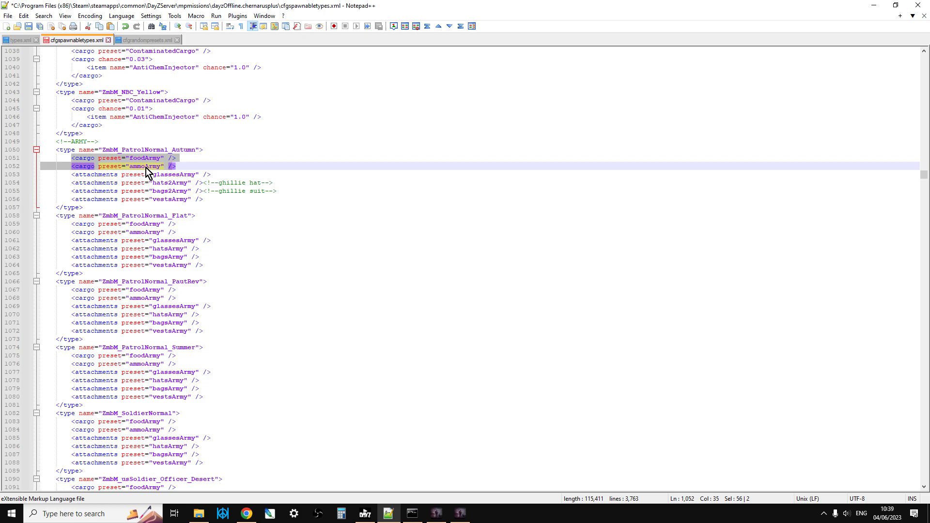
click(146, 168)
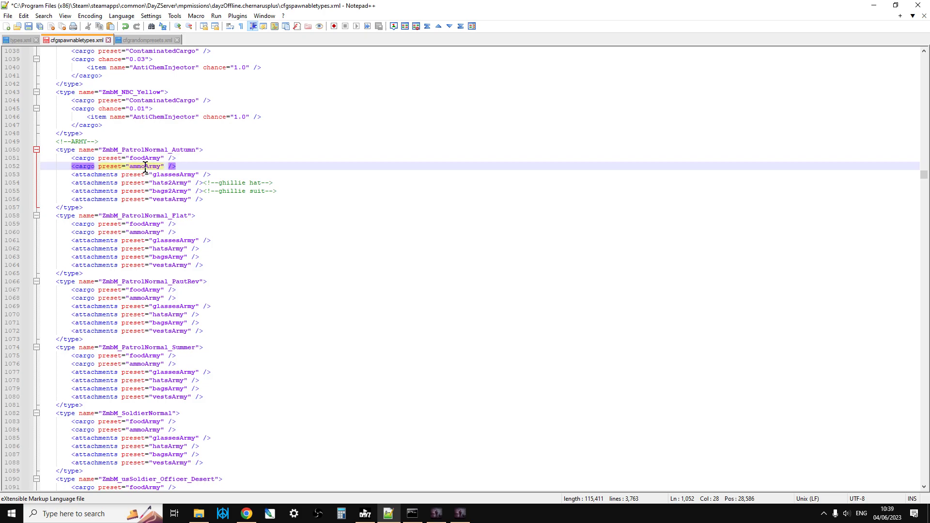
click(60, 175)
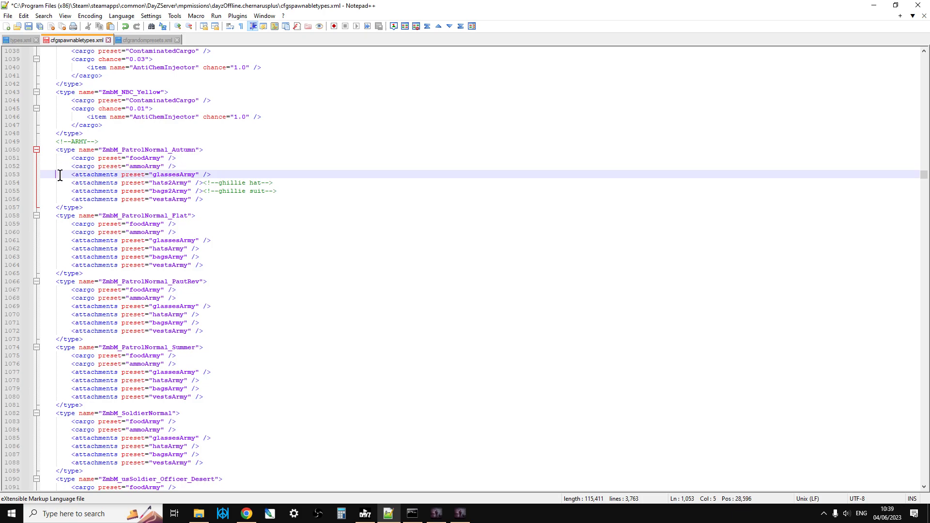
drag(60, 175, 224, 176)
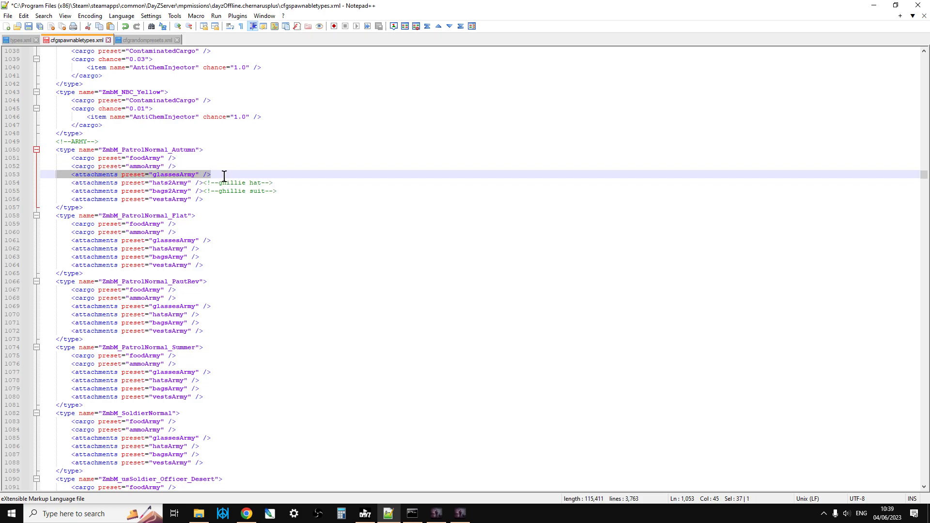
click(163, 184)
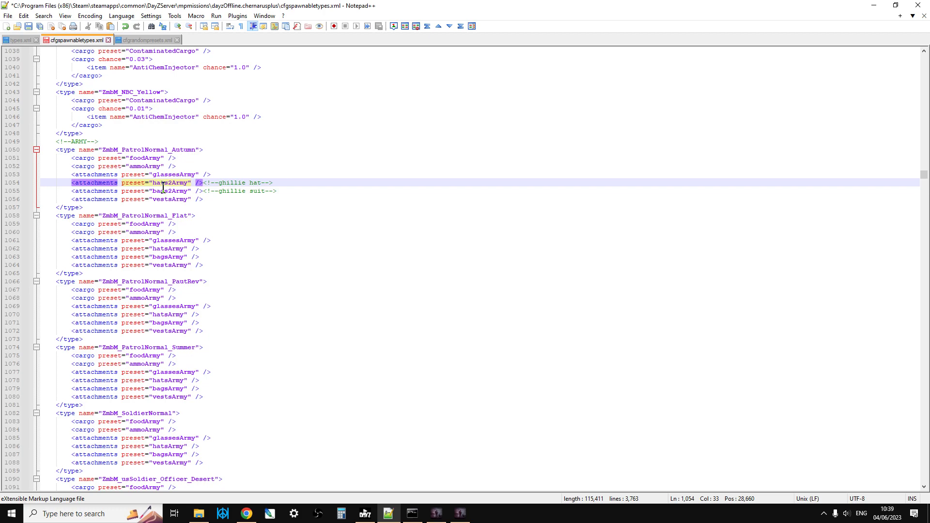
click(163, 190)
click(163, 199)
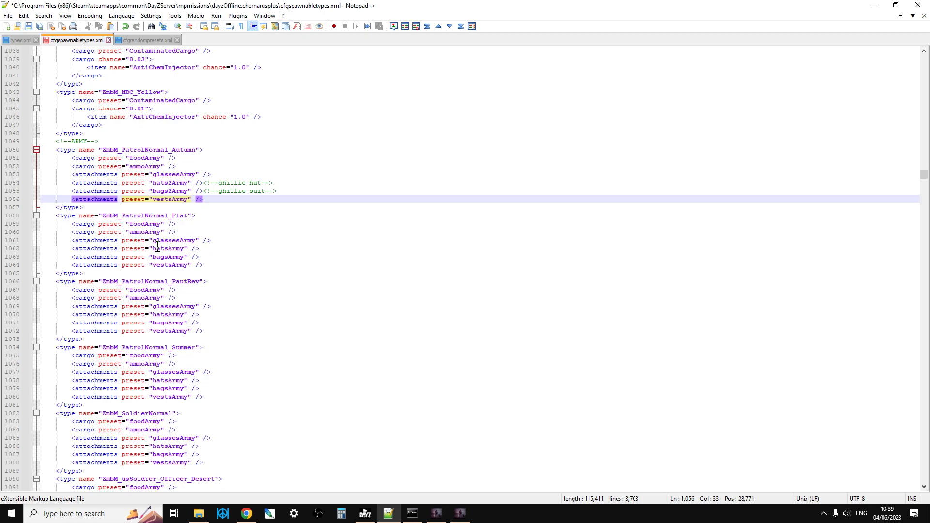
Step: Inspect the ammoArmy and foodArmy cargo lines of ZmbM_PatrolNormal_Flat, and glance at the preset definitions in cfgrandompresets.xml
click(162, 232)
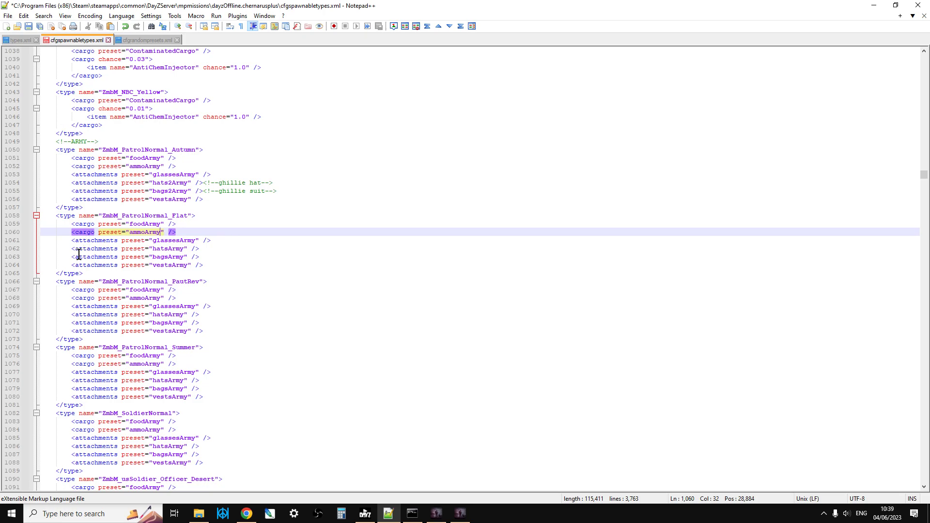
click(128, 224)
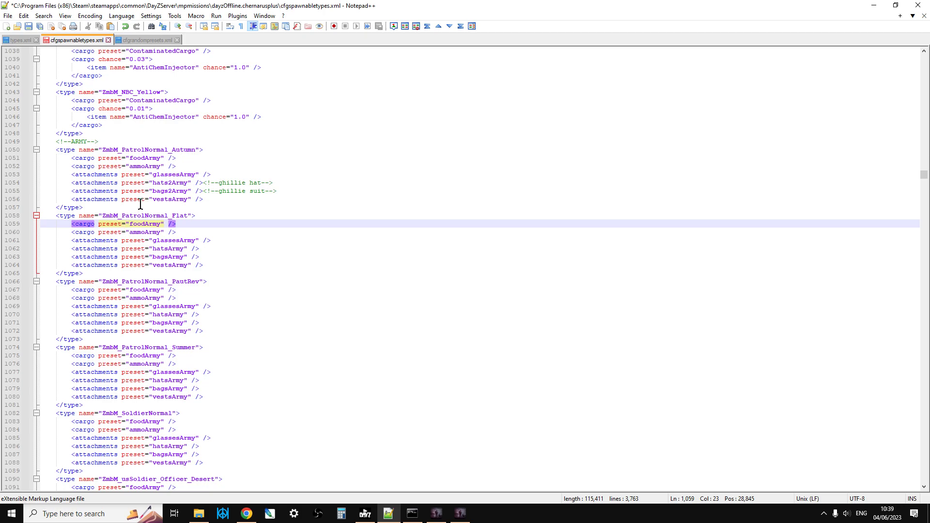
click(127, 42)
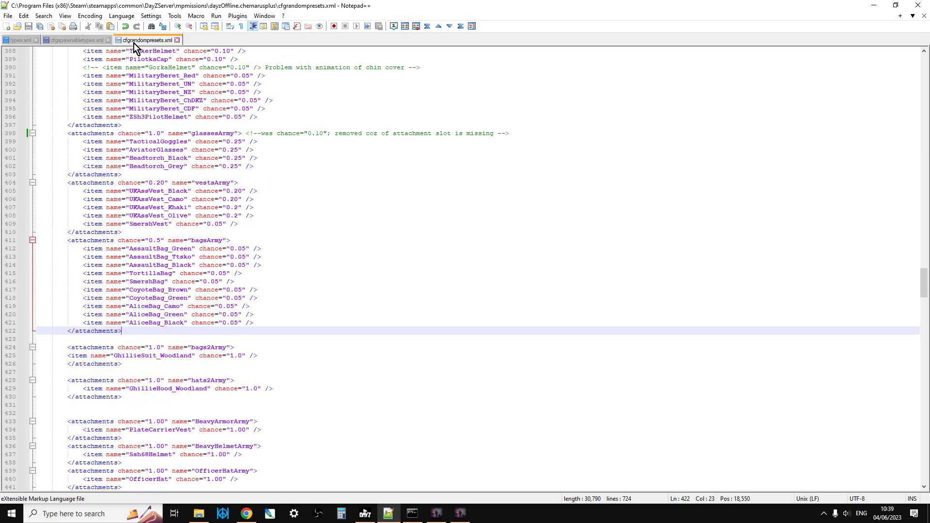
click(77, 40)
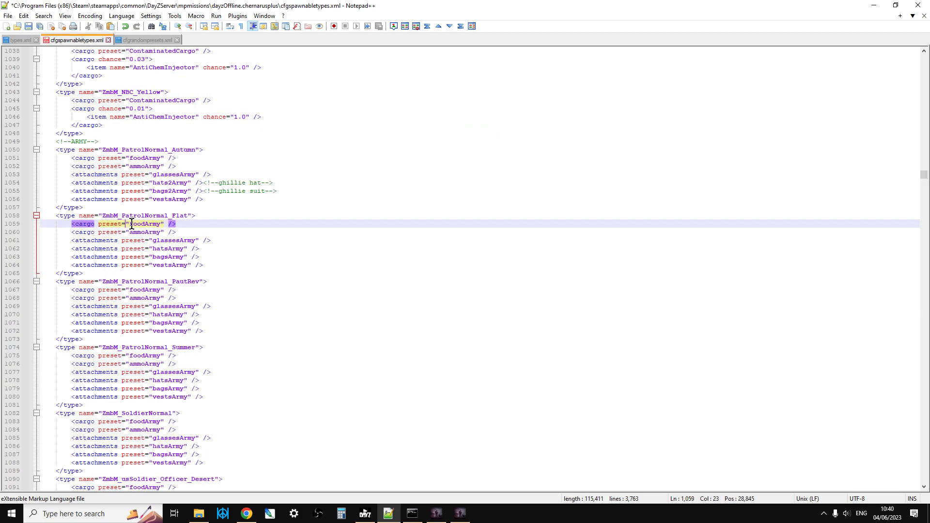
Step: Copy the foodArmy preset name from ZmbM_PatrolNormal_Flat, find all its occurrences in cfgrandompresets.xml and go to its cargo definition
drag(129, 224, 161, 224)
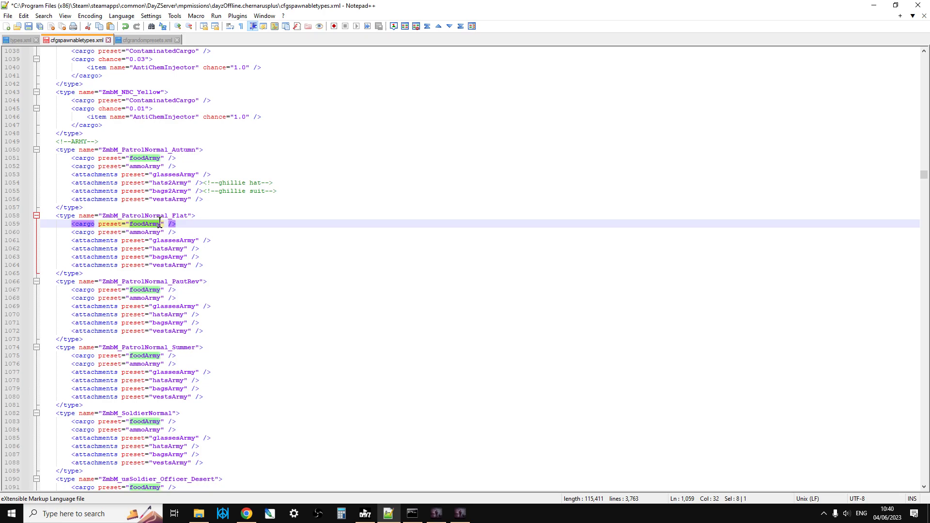
right_click(158, 226)
click(187, 239)
click(143, 40)
click(274, 190)
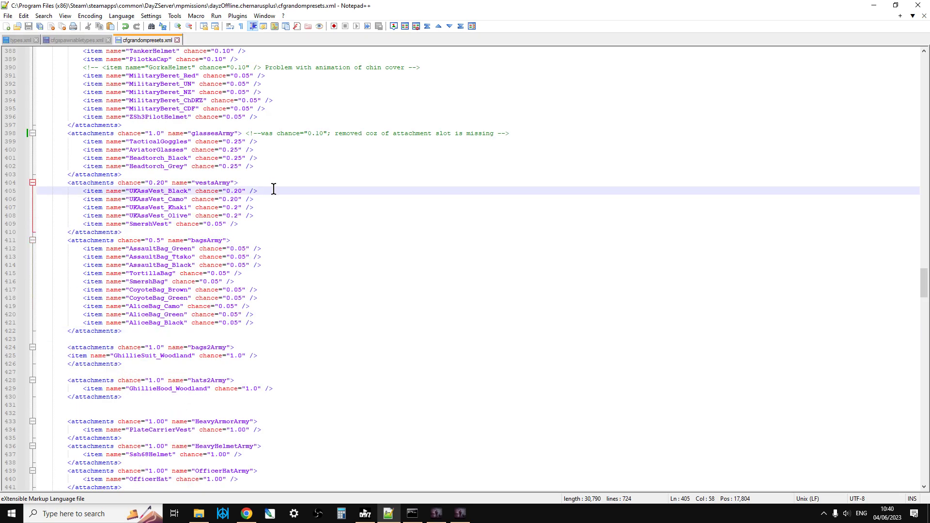
key(ctrl+f)
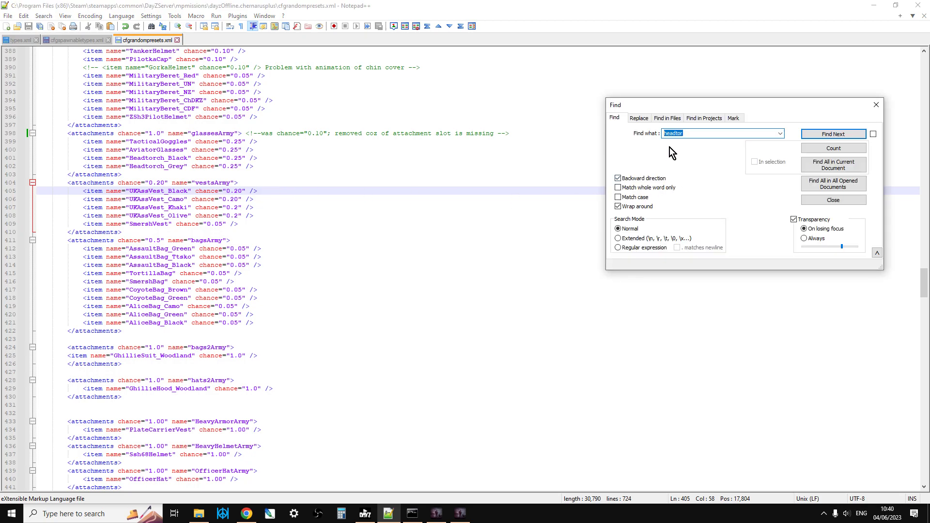
click(834, 165)
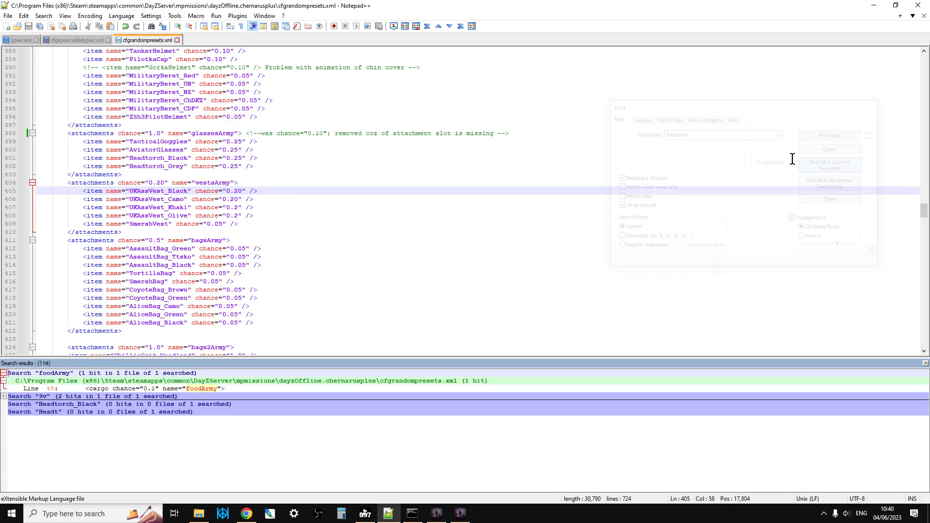
double_click(144, 389)
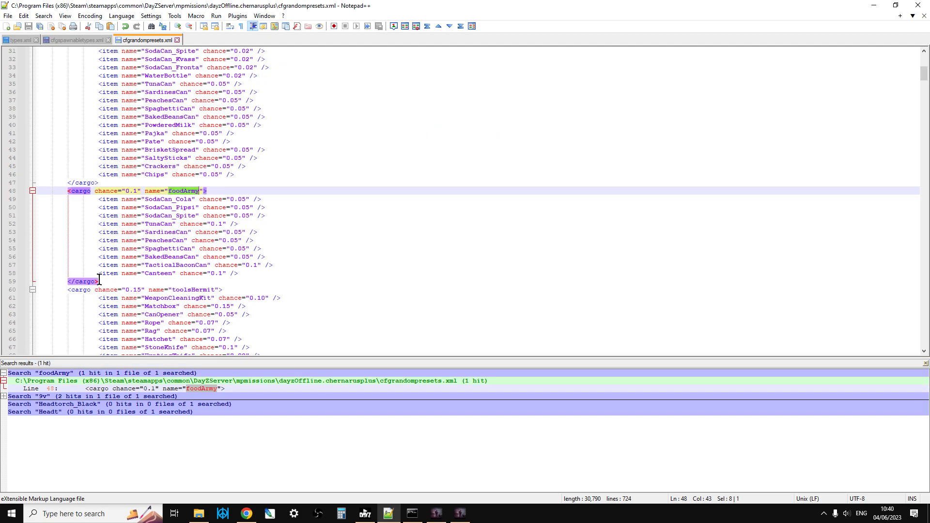
Step: Examine the foodArmy cargo block in cfgrandompresets.xml, including its overall chance line and its list of items
drag(99, 282, 61, 191)
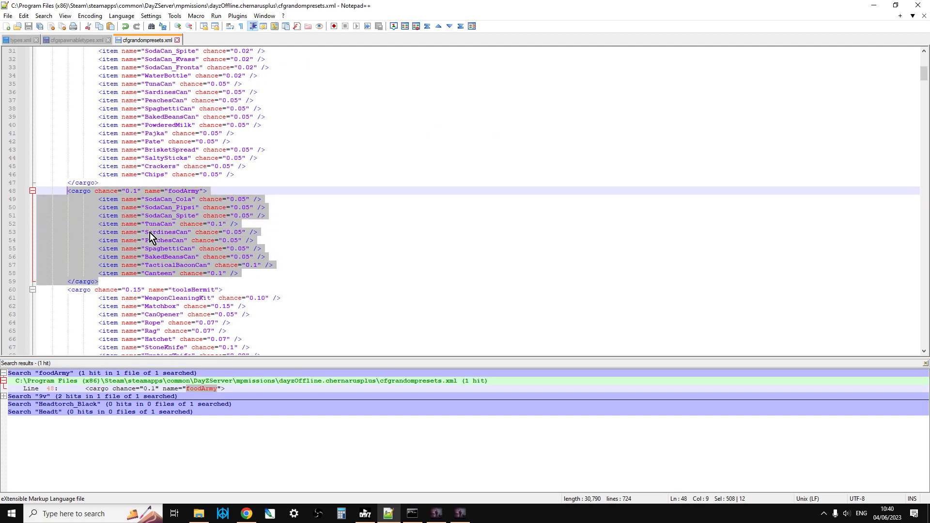
click(137, 284)
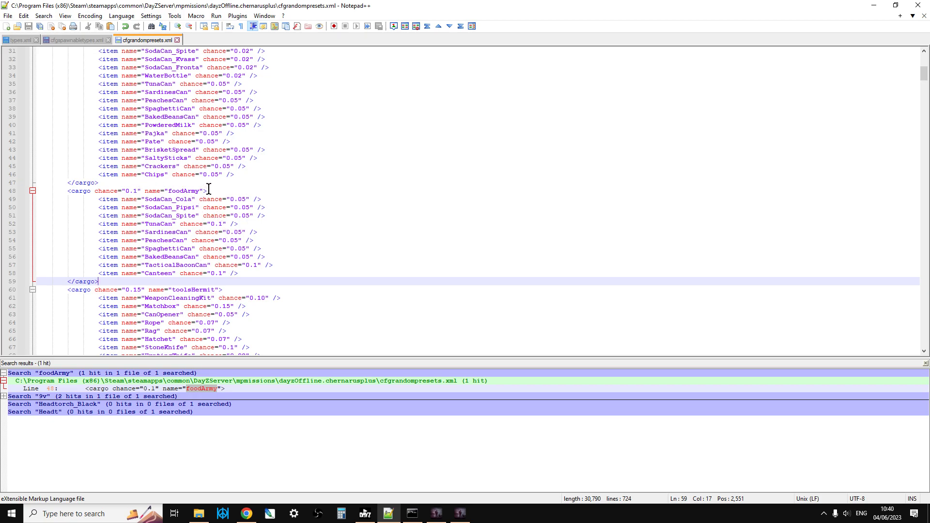
drag(208, 191, 68, 190)
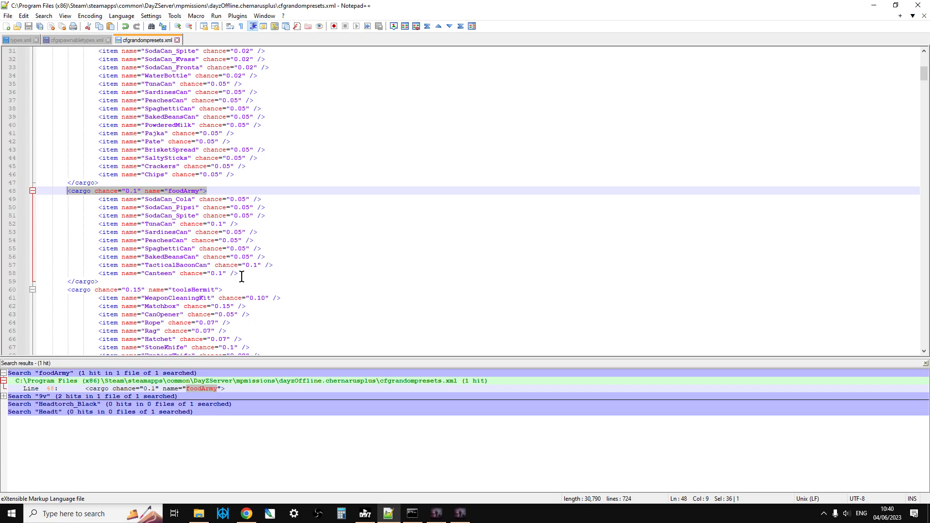
drag(242, 276, 86, 200)
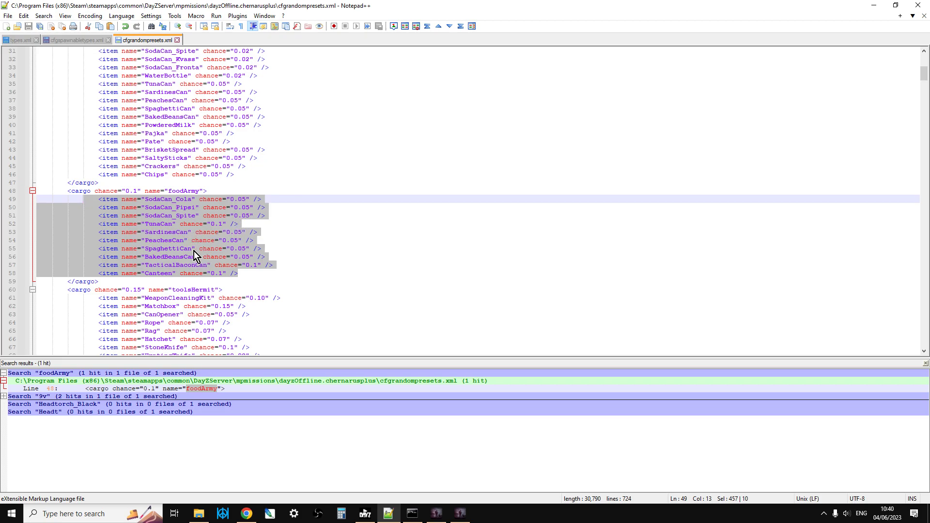
Step: Inspect the individual chances of the Canteen and TacticalBaconCan items in the foodArmy cargo preset
click(208, 276)
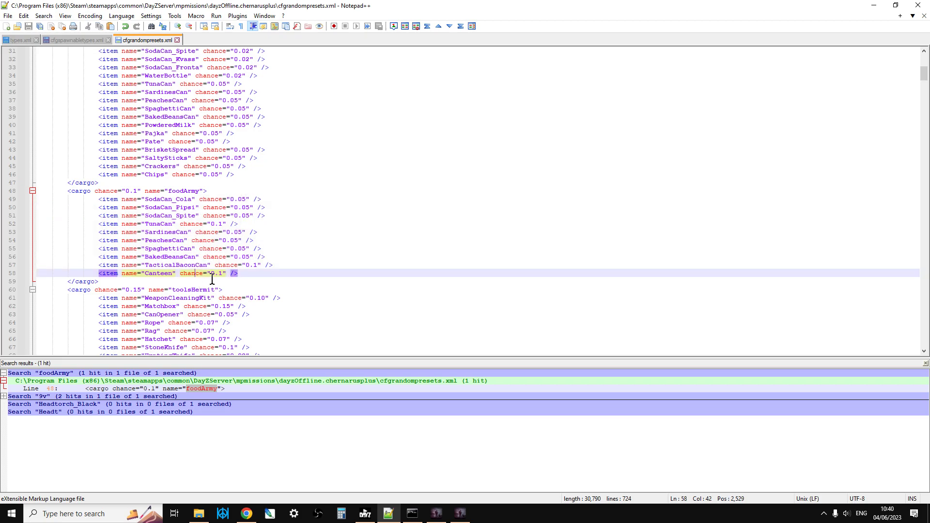
click(247, 280)
click(246, 275)
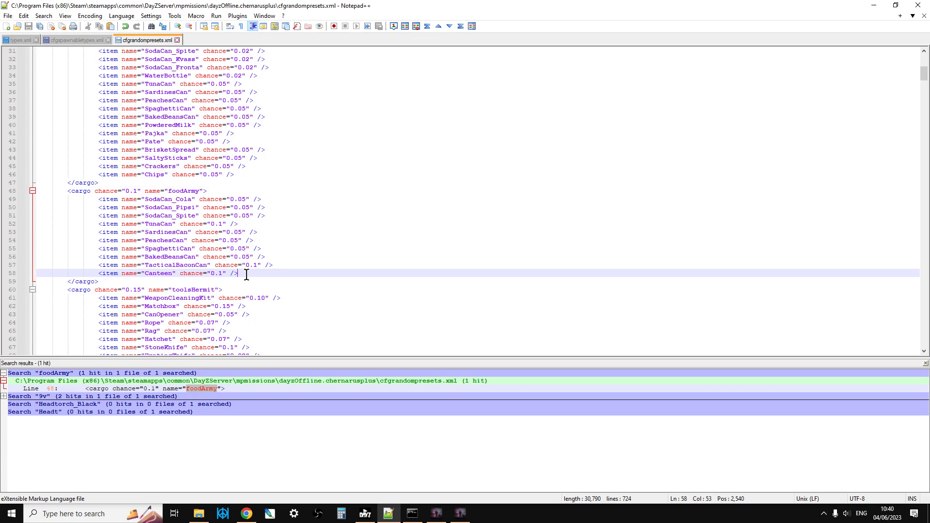
click(274, 266)
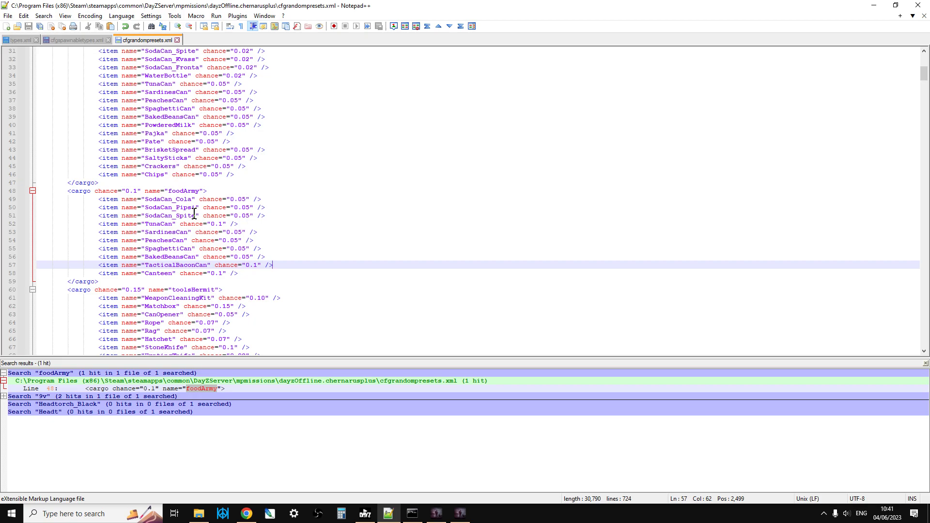
Step: Examine the attachments preset lines of ZmbM_PatrolNormal_Flat and the neighbouring army zombie types in cfgspawnabletypes.xml
click(74, 40)
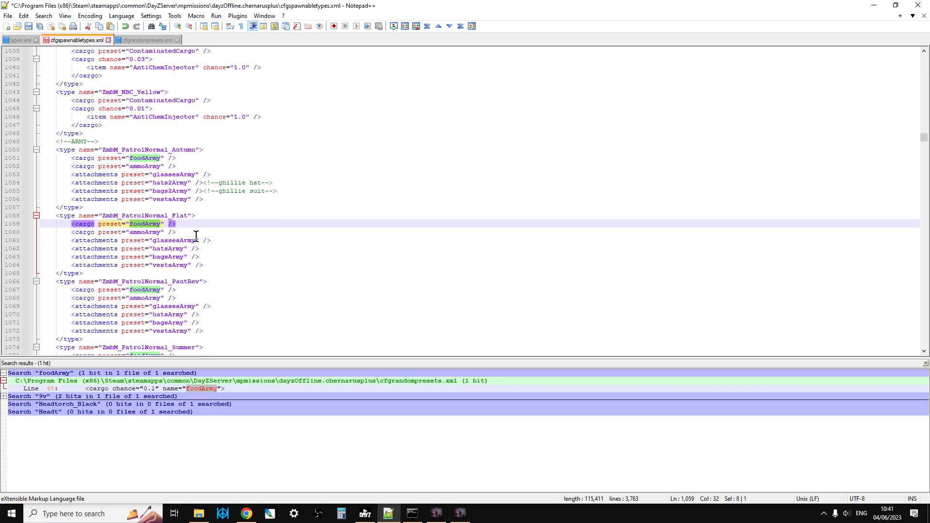
click(208, 248)
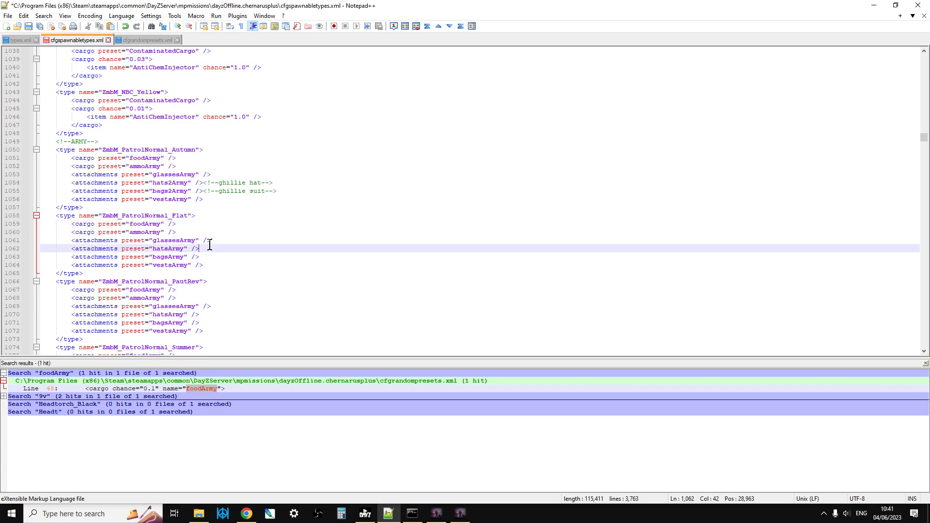
click(87, 240)
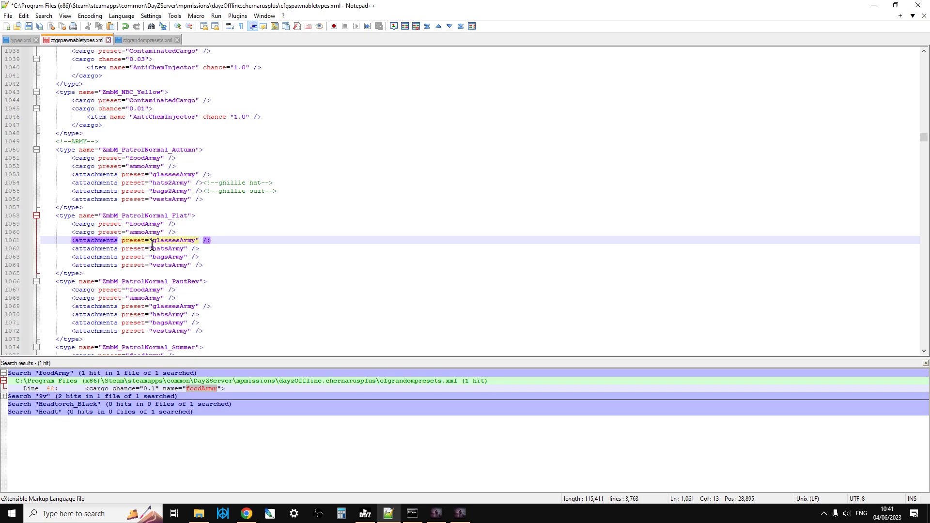
click(194, 241)
drag(194, 241, 153, 242)
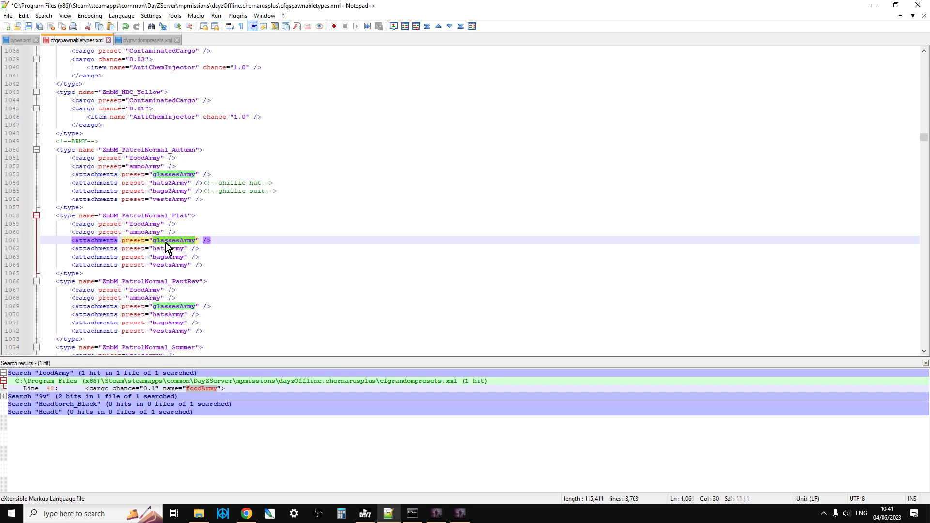
key(Down)
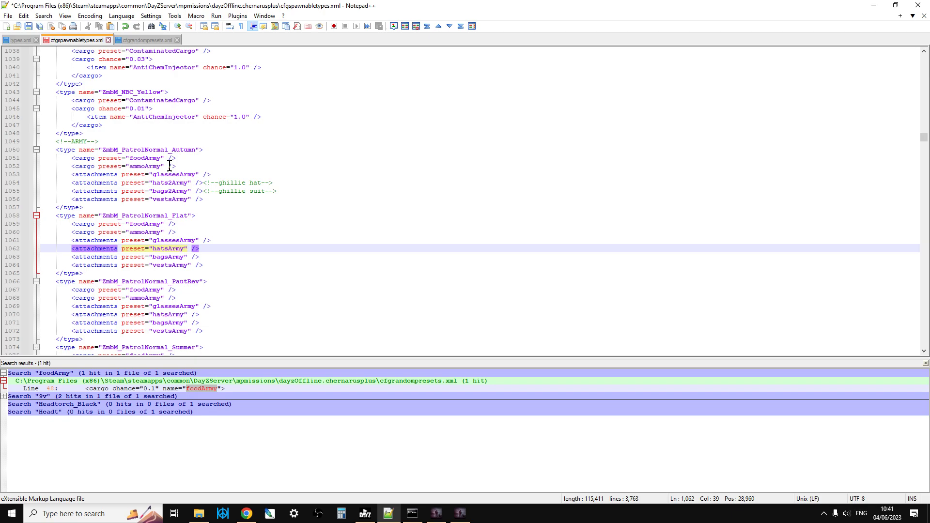
scroll(169, 166, down, 5)
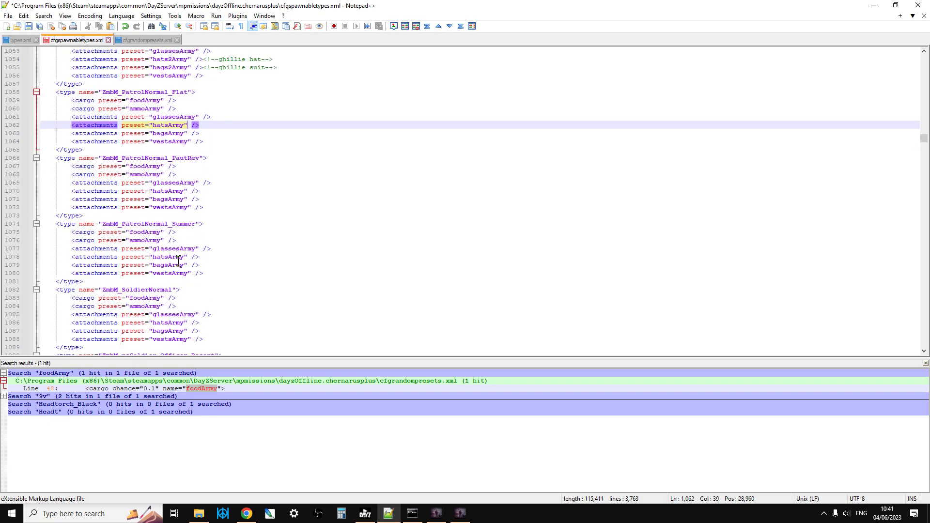
scroll(179, 262, down, 1)
scroll(179, 286, up, 5)
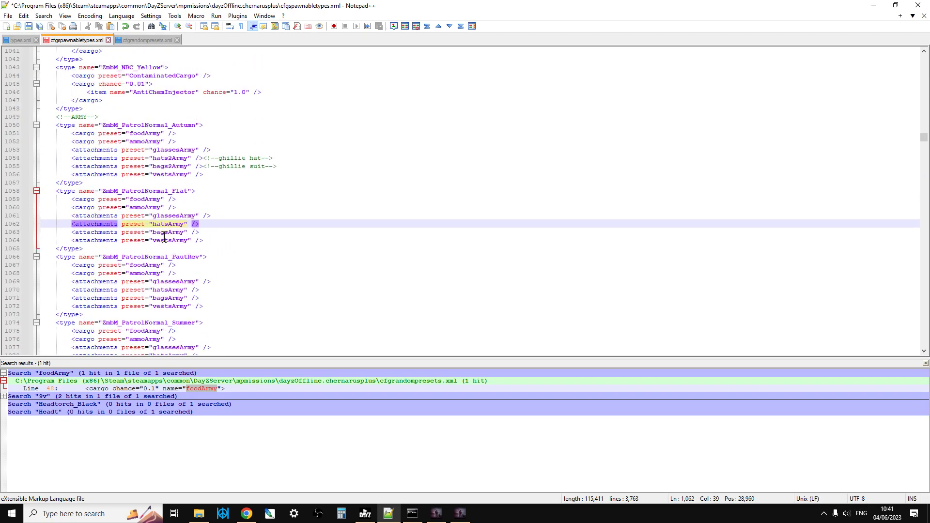
Step: Copy the glassesArmy preset name from the attachments line of ZmbM_PatrolNormal_Flat
click(151, 215)
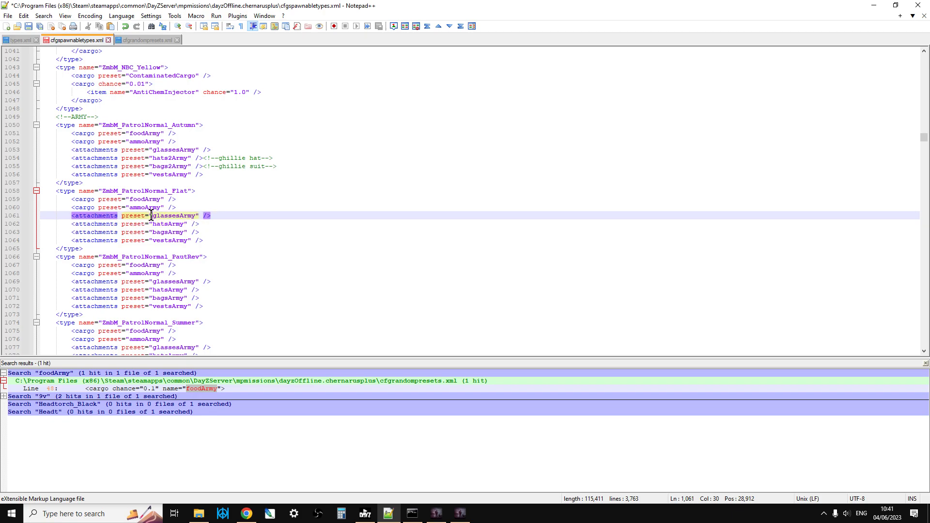
drag(151, 216, 198, 216)
right_click(189, 219)
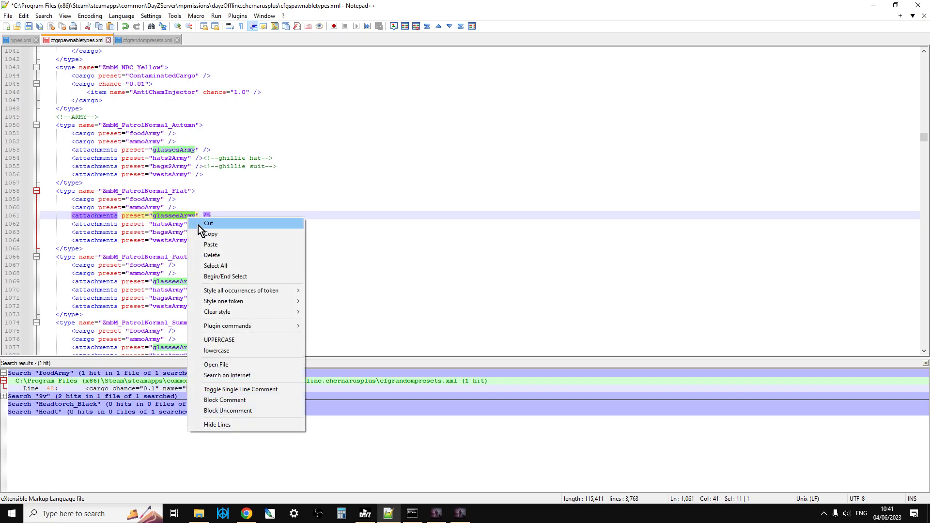
click(206, 230)
Step: Find all occurrences of glassesArmy in cfgrandompresets.xml and go to its attachments definition
click(128, 40)
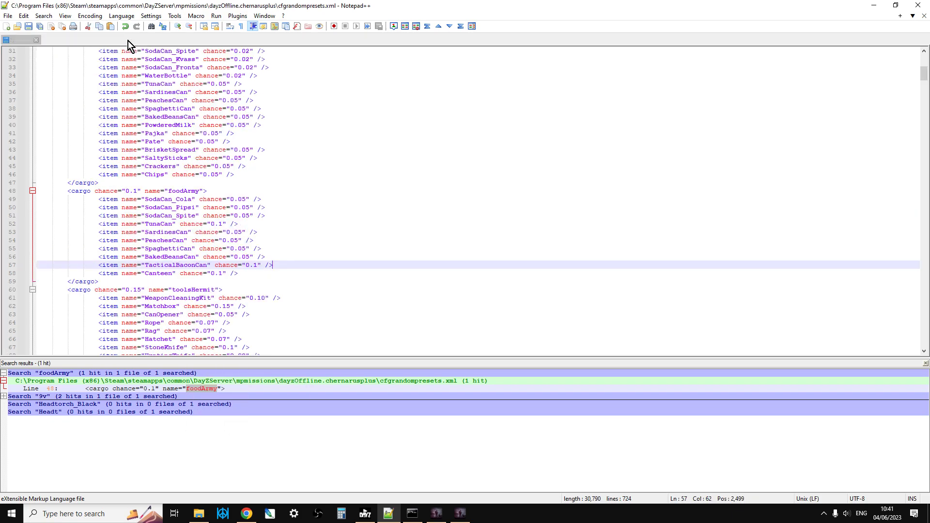
drag(313, 153, 321, 154)
click(321, 154)
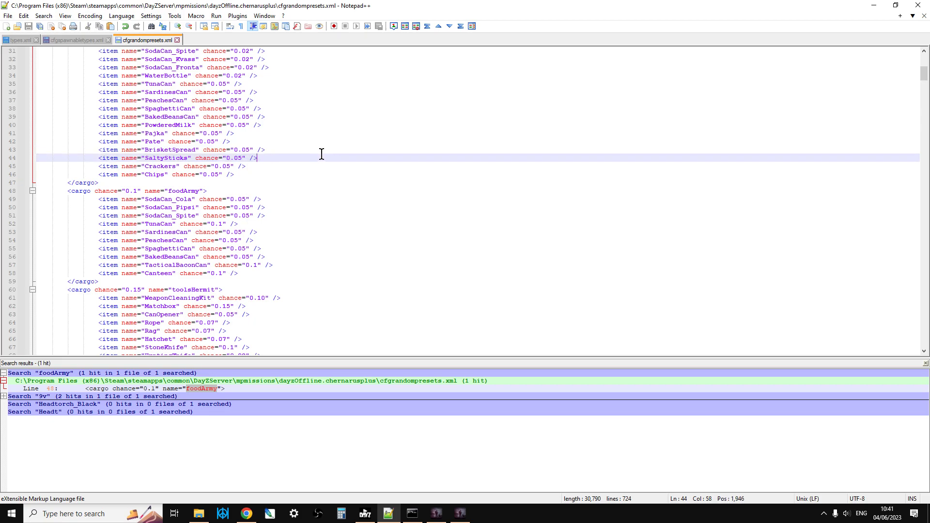
key(ctrl+f)
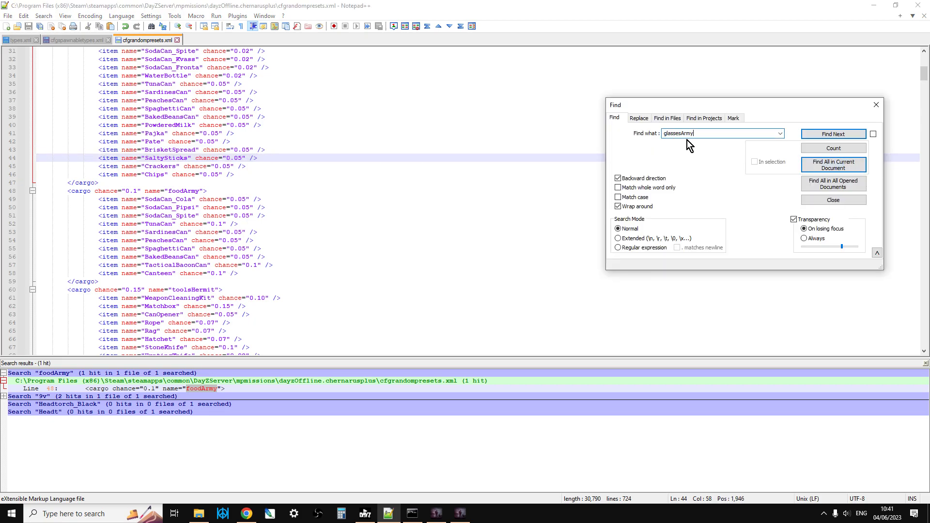
text(glassesArmy)
click(859, 165)
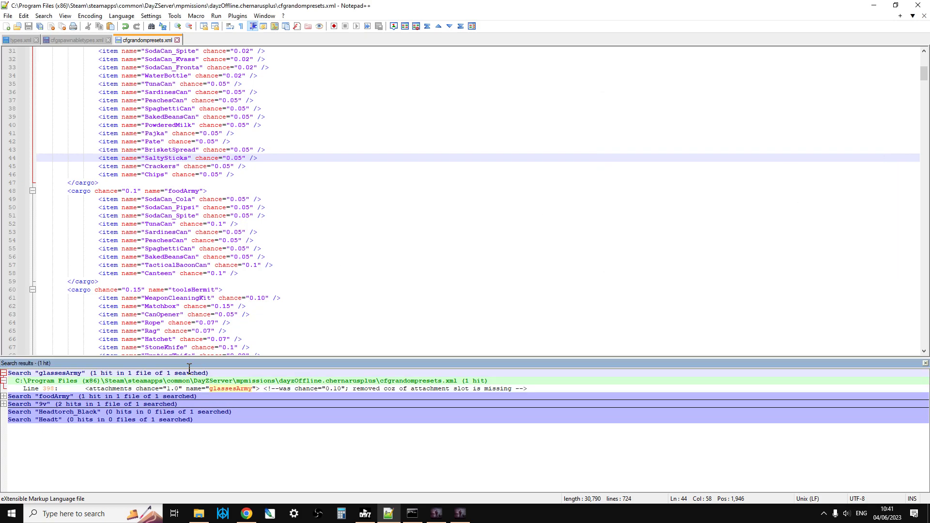
double_click(143, 389)
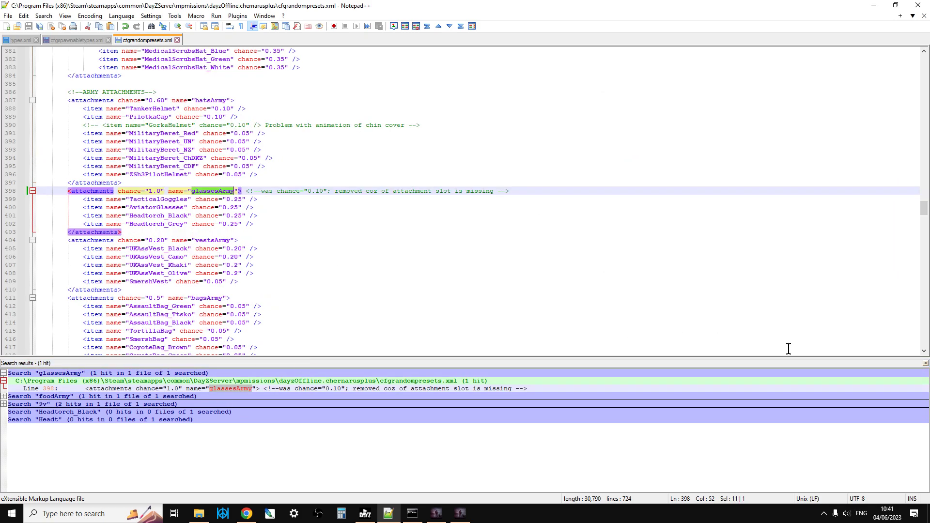
Step: Examine the whole glassesArmy attachments block, including its overall chance and its goggles, glasses and headtorch items
click(306, 207)
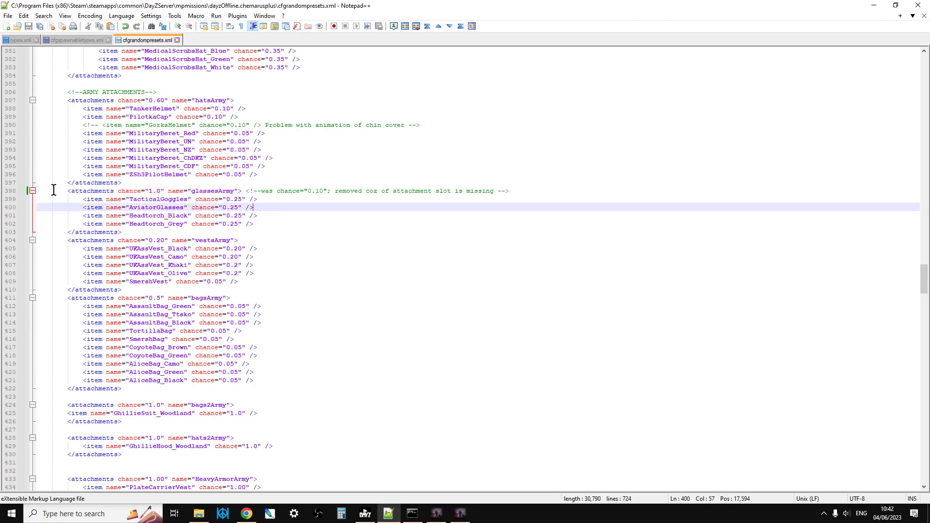
drag(54, 190, 222, 226)
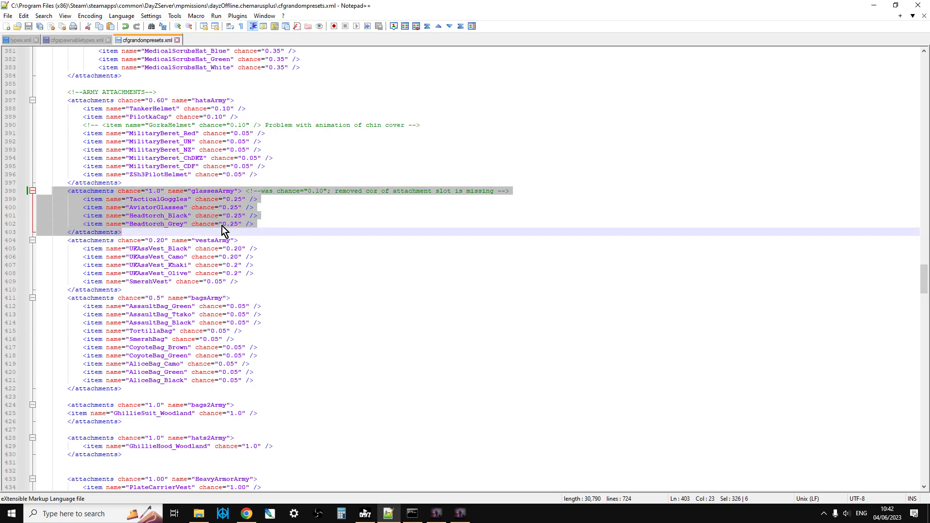
click(238, 191)
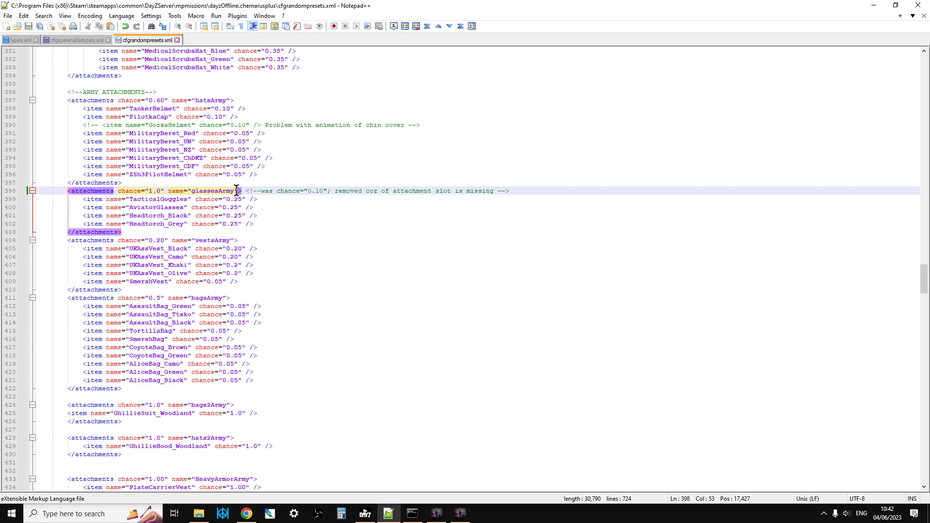
click(170, 194)
click(260, 216)
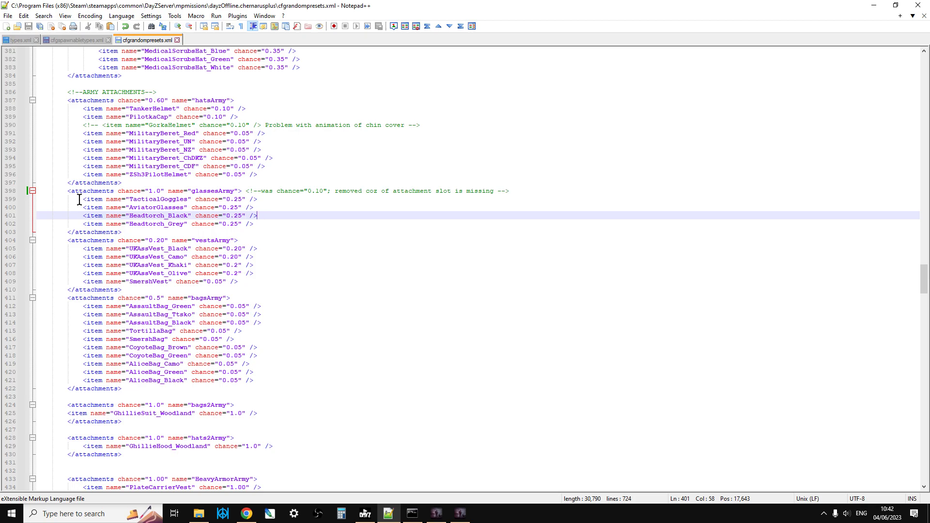
Step: Duplicate the TacticalGoggles and AviatorGlasses item lines directly below the originals in the glassesArmy block
drag(79, 200, 276, 207)
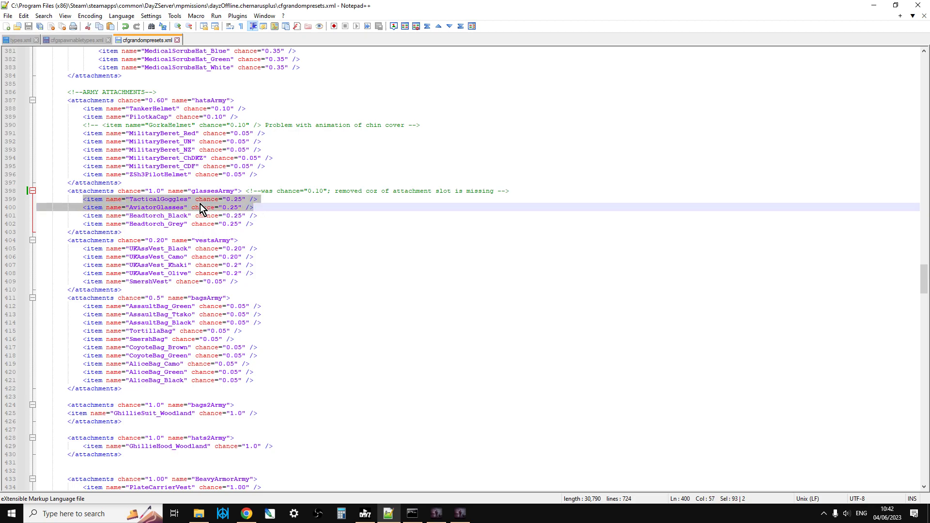
right_click(232, 208)
click(260, 222)
click(279, 209)
key(Return)
key(ctrl+v)
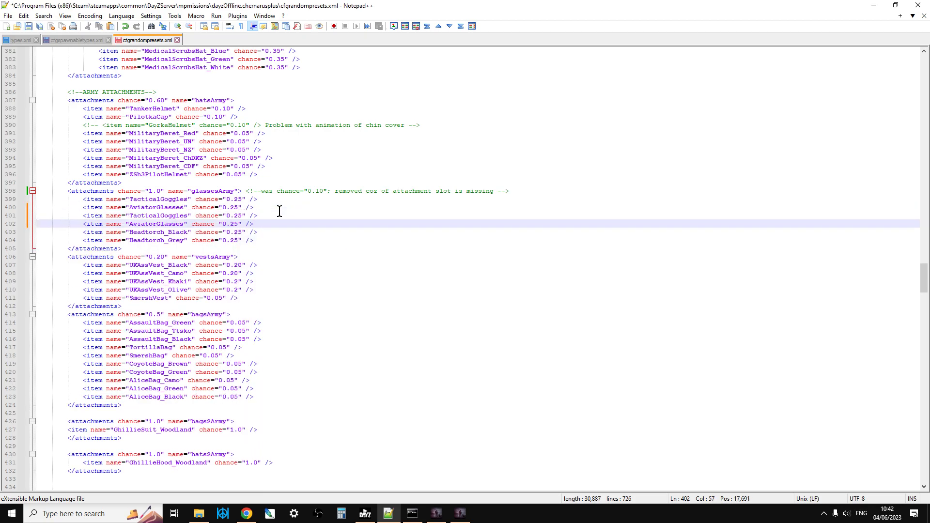
Step: Check the Headtorch_Black and Headtorch_Grey item names against types.xml by searching it for "headt"
click(182, 232)
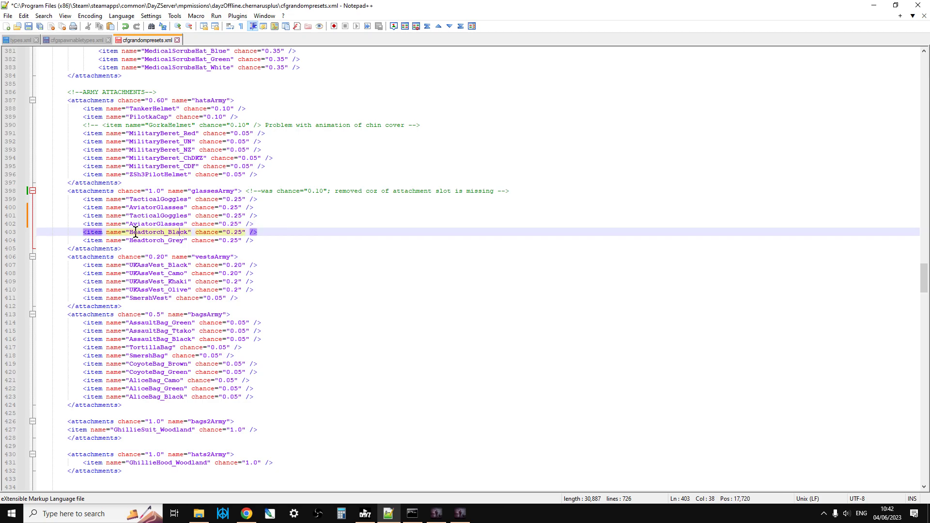
double_click(179, 240)
click(19, 41)
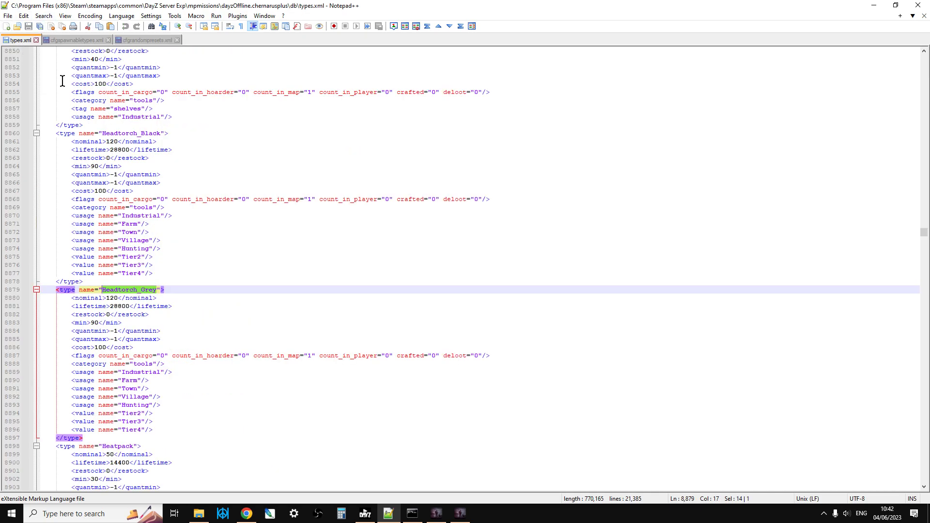
click(207, 248)
key(ctrl+f)
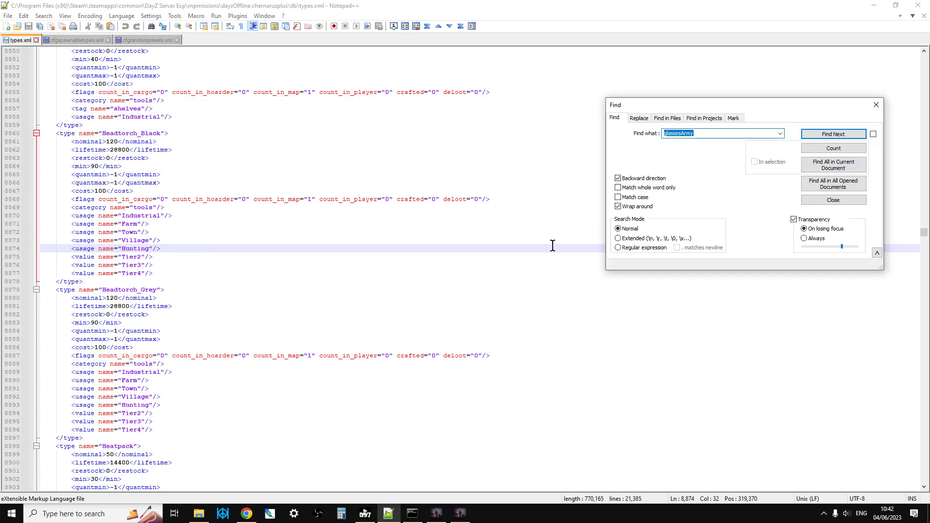
key(BackSpace)
text(headt)
key(Return)
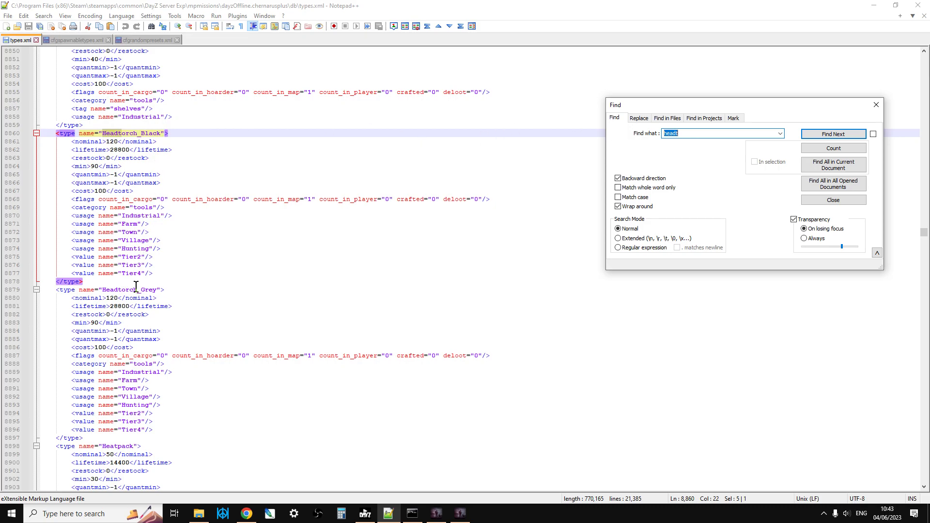
Step: Remove the duplicated TacticalGoggles and AviatorGlasses lines from the glassesArmy block in cfgrandompresets.xml
click(80, 39)
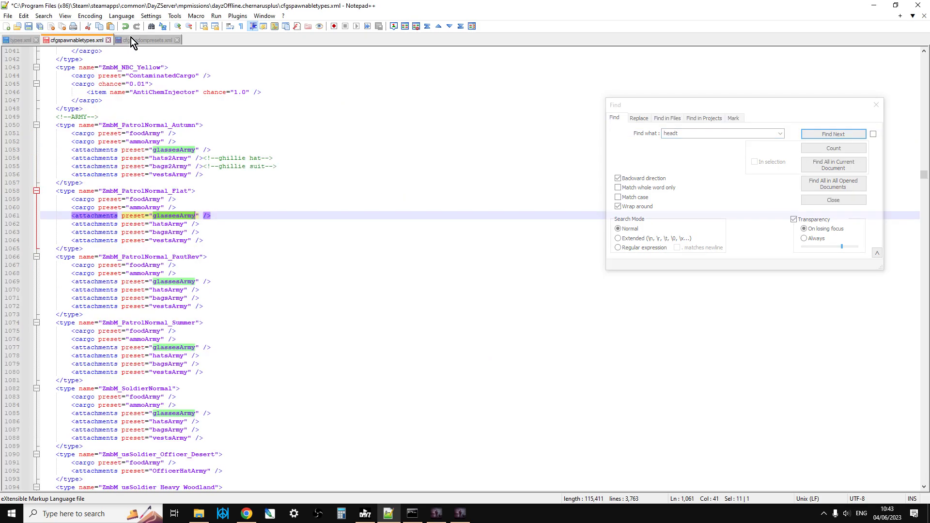
click(133, 39)
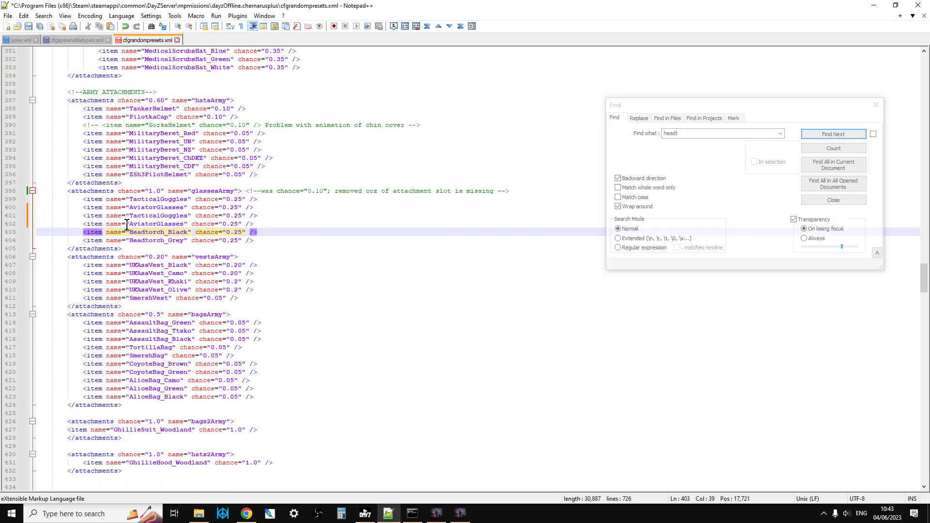
drag(262, 224, 77, 214)
key(BackSpace)
key(BackSpace)
key(BackSpace)
key(BackSpace)
key(BackSpace)
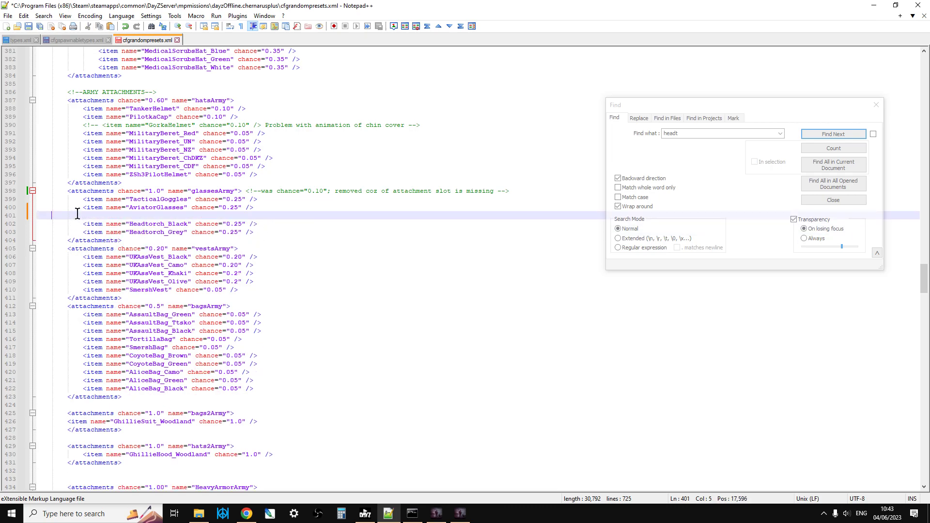
Step: Review the headtorch items and the overall chance of the glassesArmy block, and close the search dialog
click(183, 215)
click(182, 224)
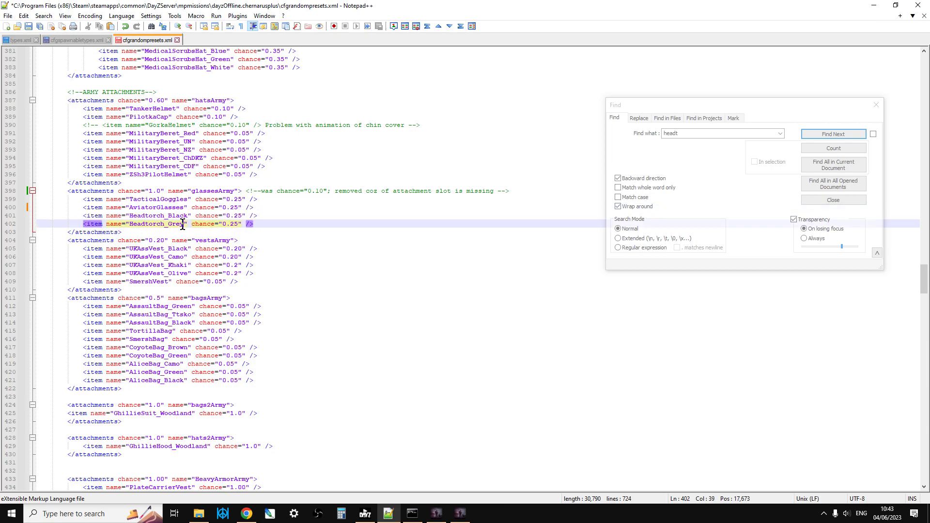
click(273, 222)
click(150, 191)
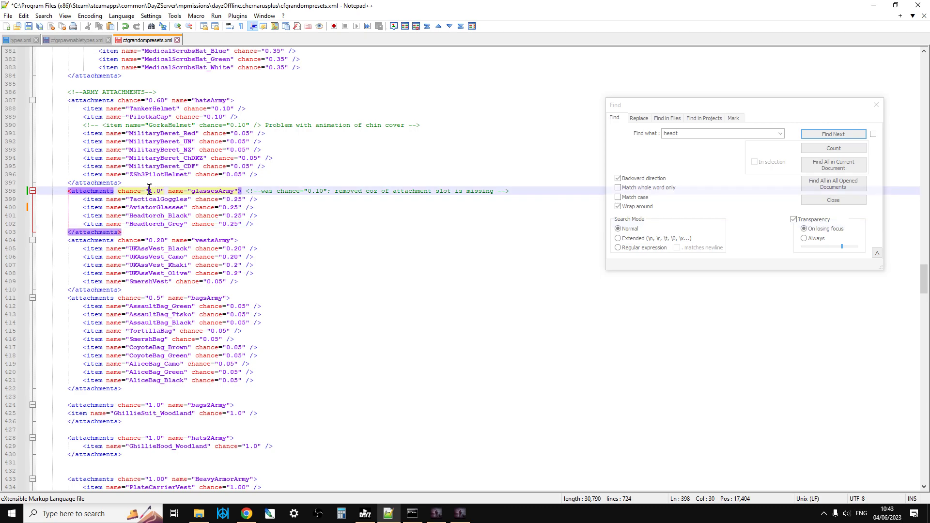
click(279, 227)
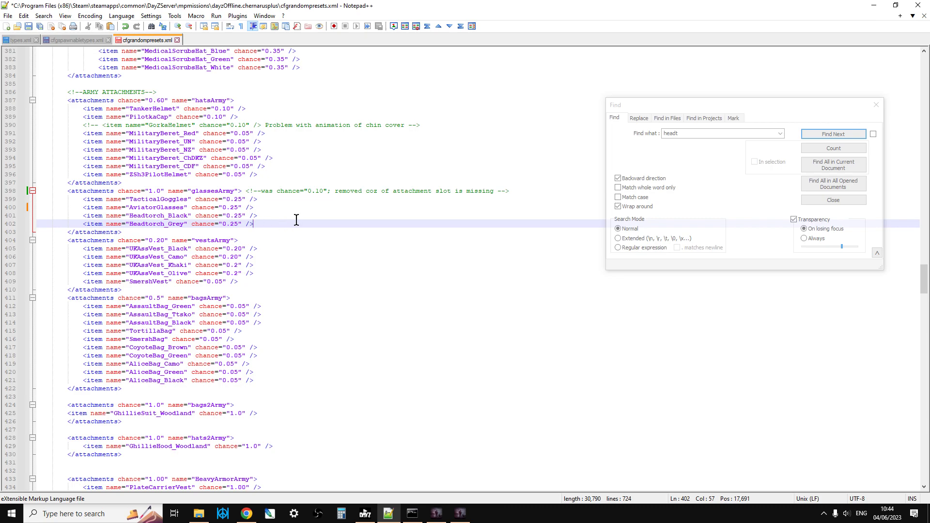
click(877, 104)
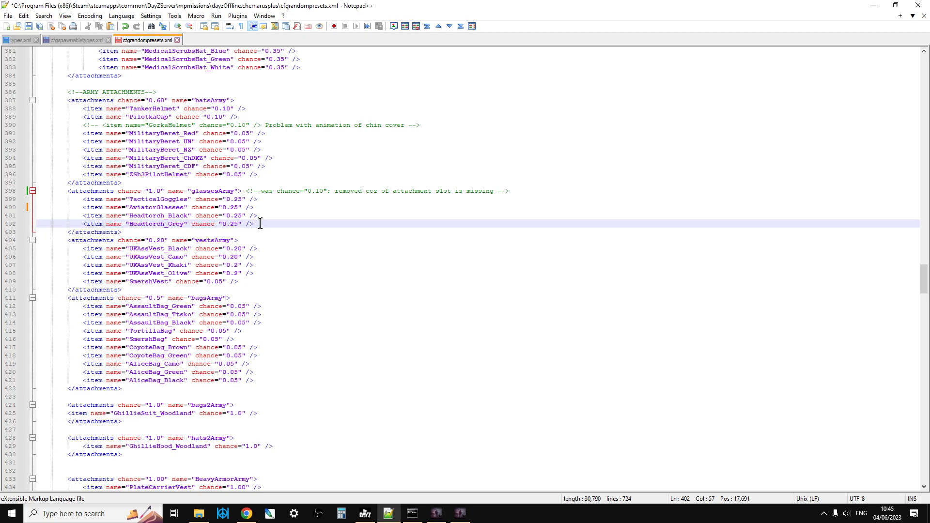
Step: Switch to the Nitrado file browser in Chrome and locate cfgrandompresets.xml and cfgspawnabletypes.xml in the dayzOffline.chernarusplus folder
click(246, 514)
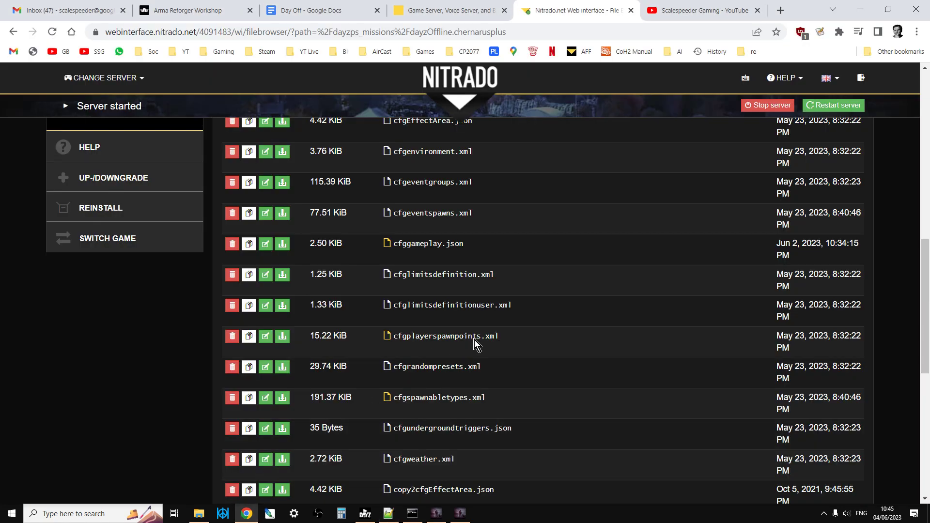
scroll(474, 352, down, 8)
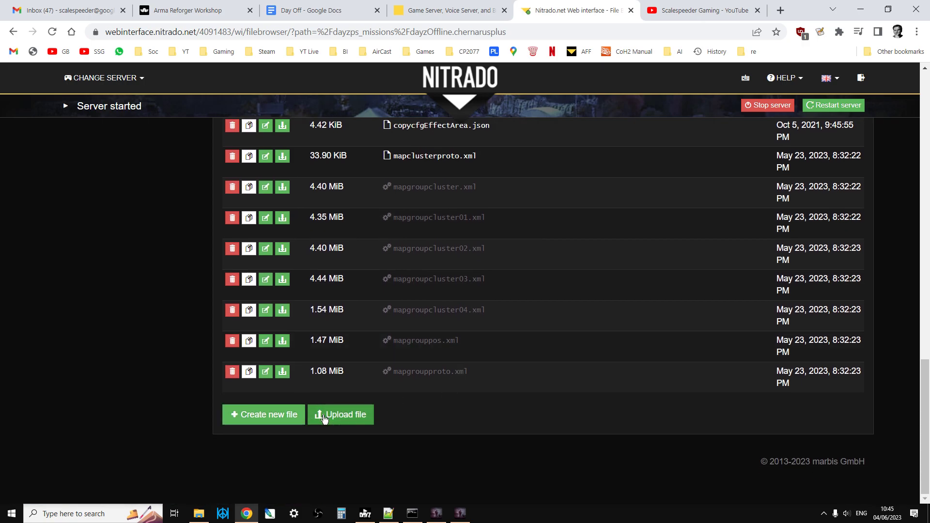
scroll(462, 383, up, 15)
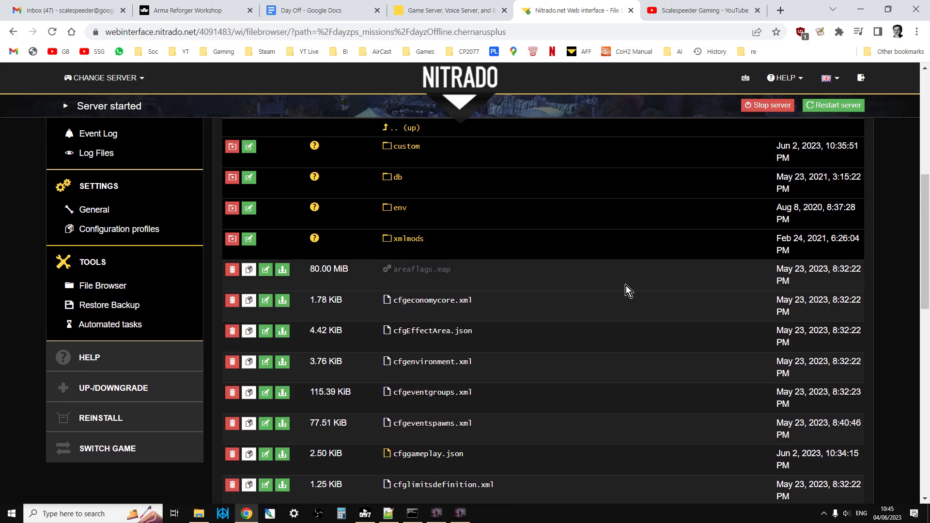
scroll(626, 286, down, 4)
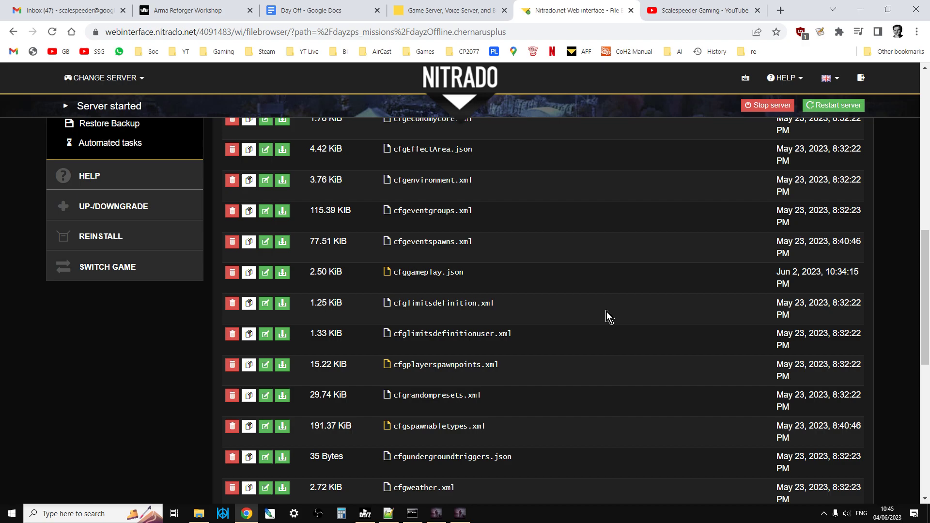
Step: Return to Notepad++ and copy the glassesCity preset name from the ZmbF_Clerk_Normal_Blue type in cfgspawnabletypes.xml
click(388, 513)
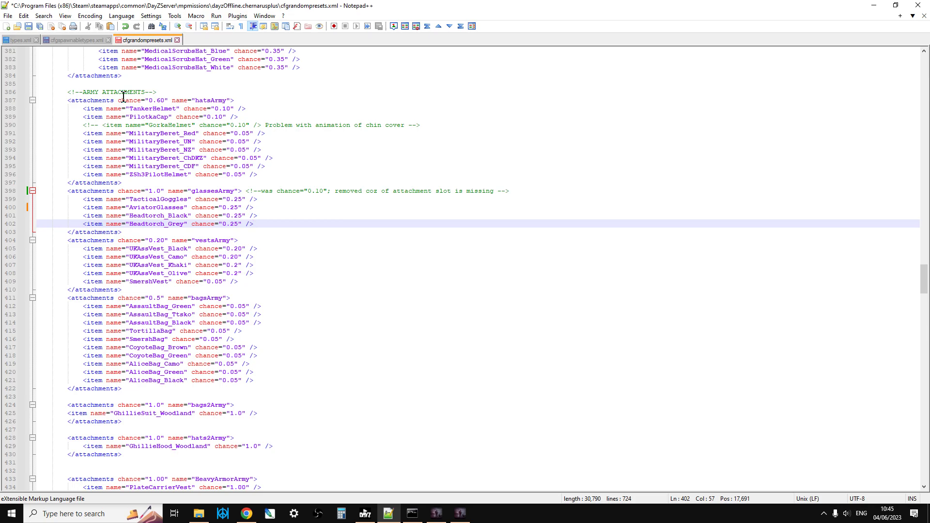
click(86, 40)
scroll(252, 307, down, 6)
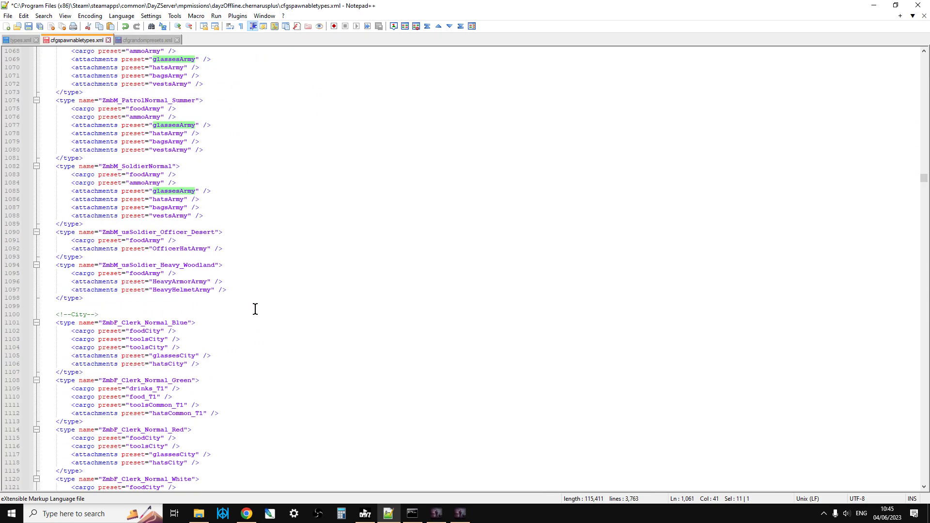
scroll(253, 315, down, 2)
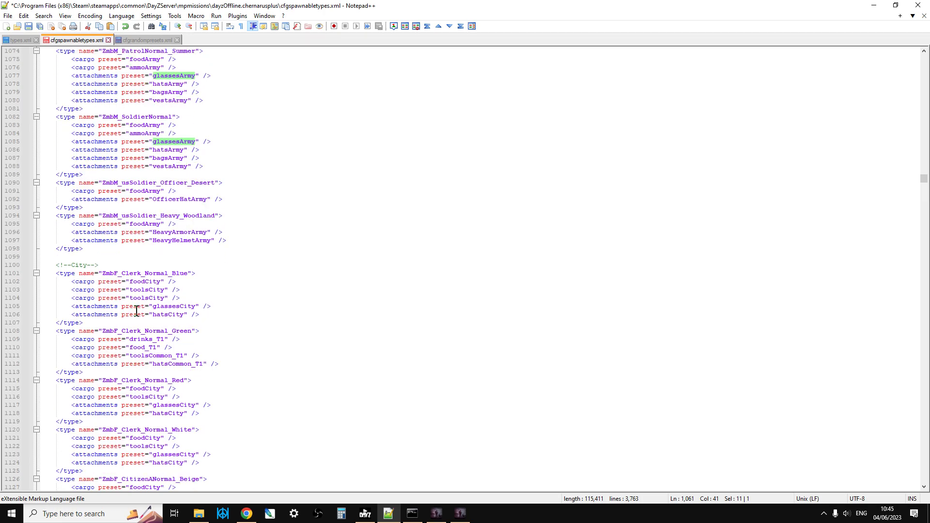
scroll(115, 279, down, 1)
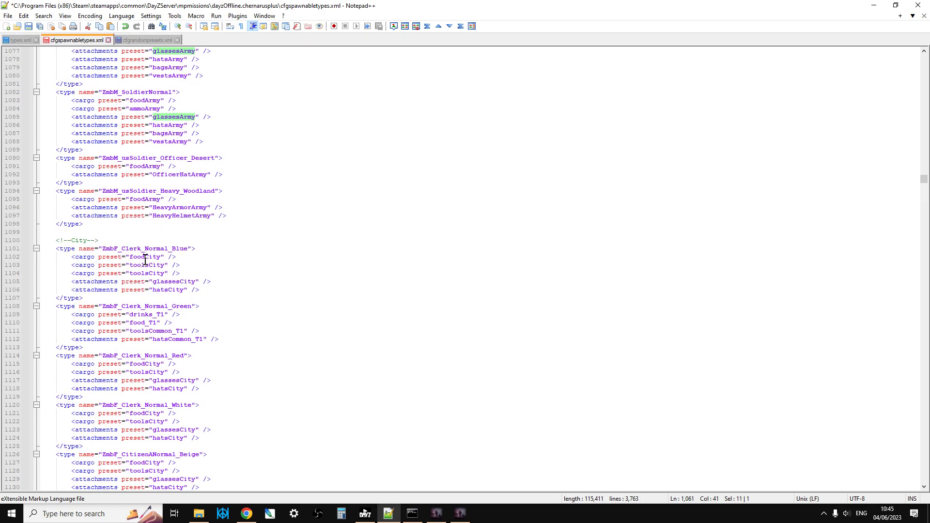
drag(195, 283, 159, 283)
right_click(159, 283)
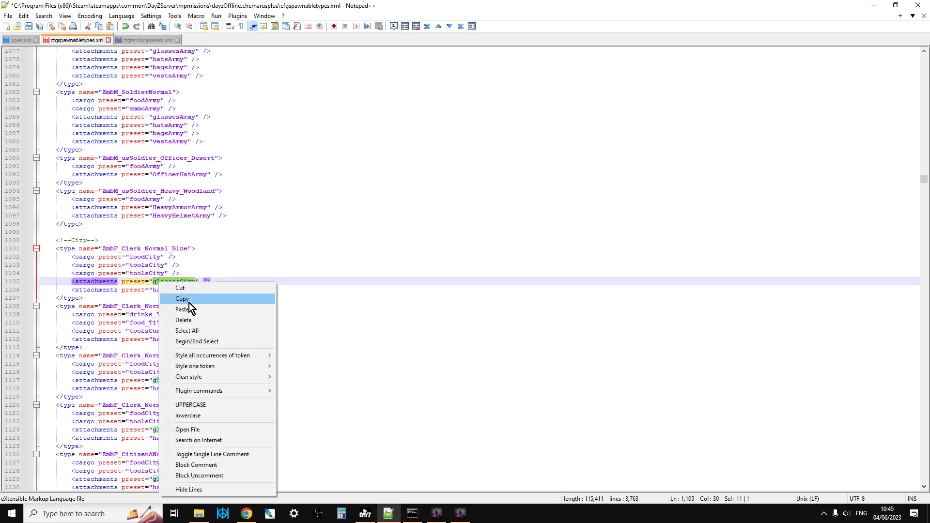
click(189, 301)
Step: Find all occurrences of "glassesCity" in cfgrandompresets.xml, go to its attachments block, and close the search results
click(151, 41)
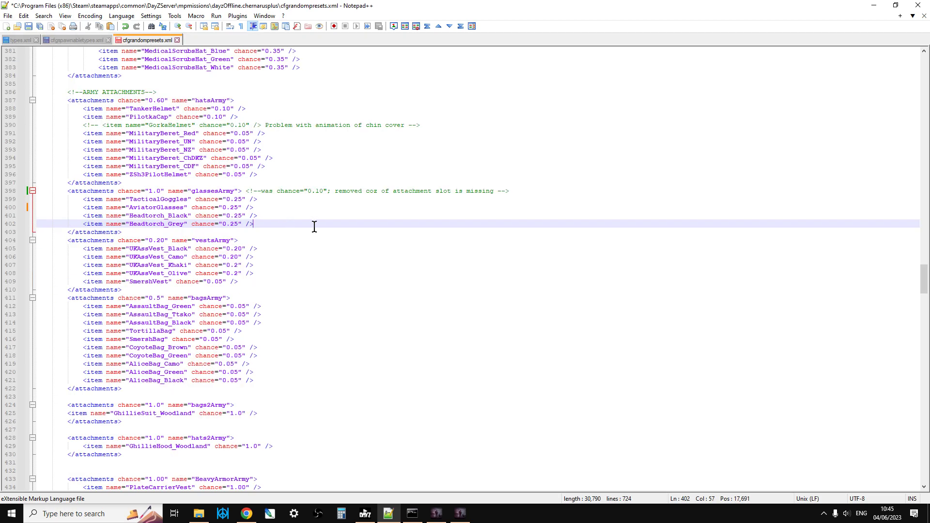
key(ctrl+f)
right_click(664, 133)
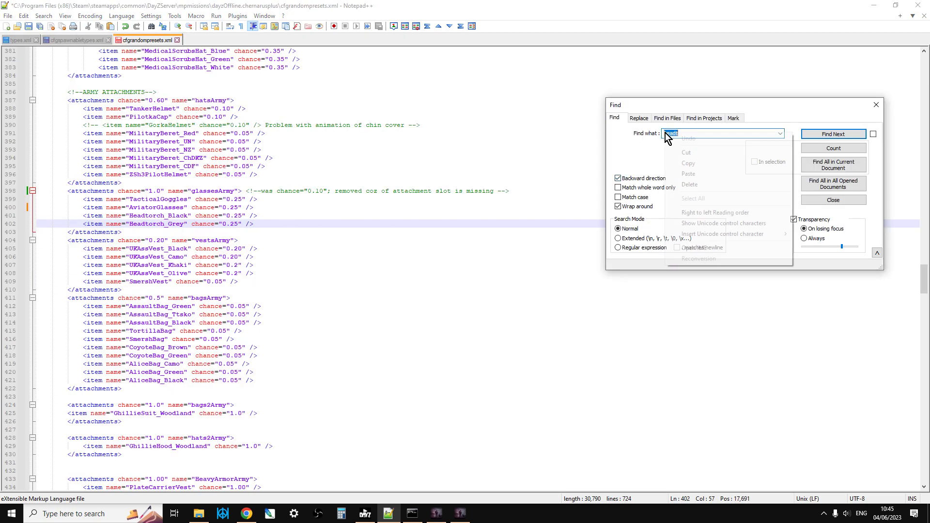
click(693, 174)
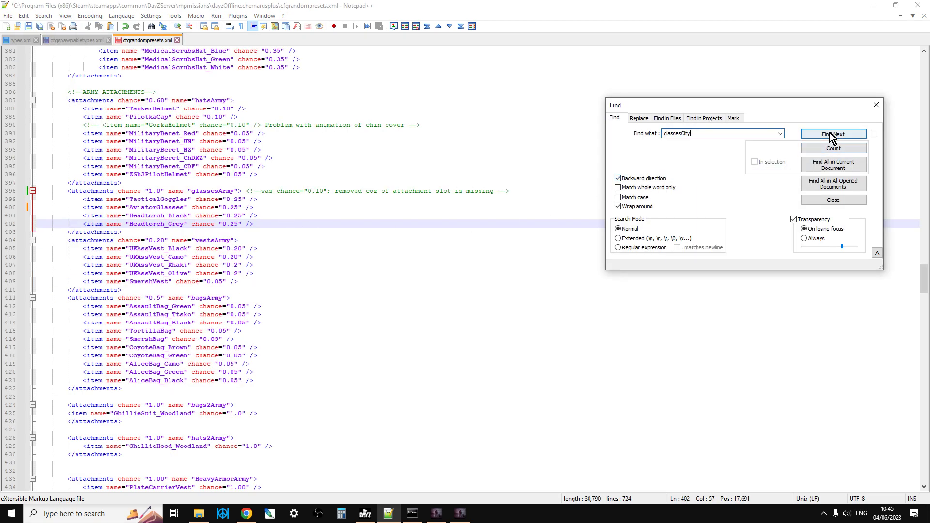
click(835, 165)
double_click(175, 385)
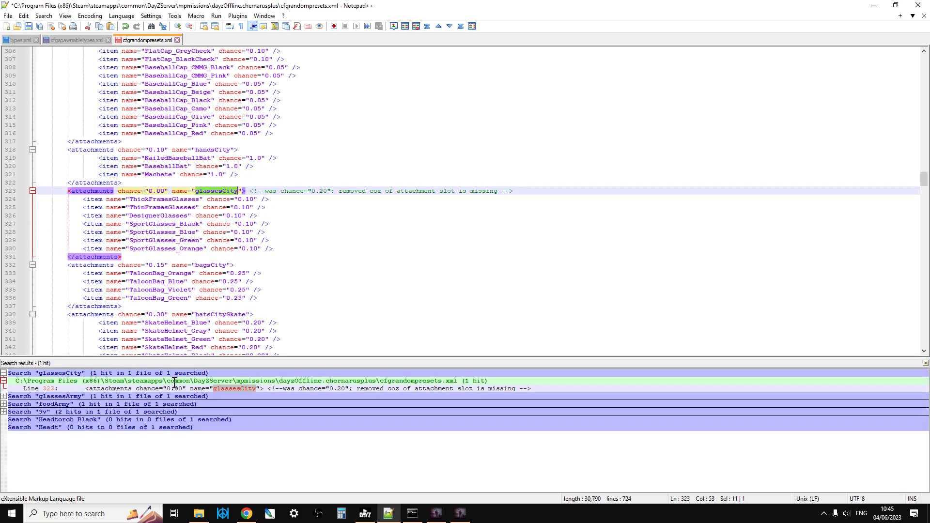
click(925, 364)
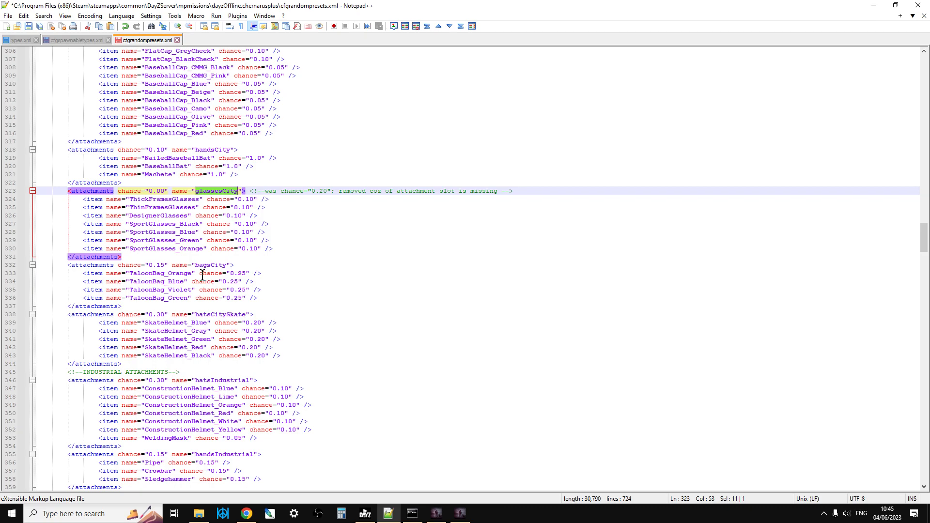
Step: Examine the glassesCity attachments block and its comment about the removed chance value
scroll(203, 275, up, 2)
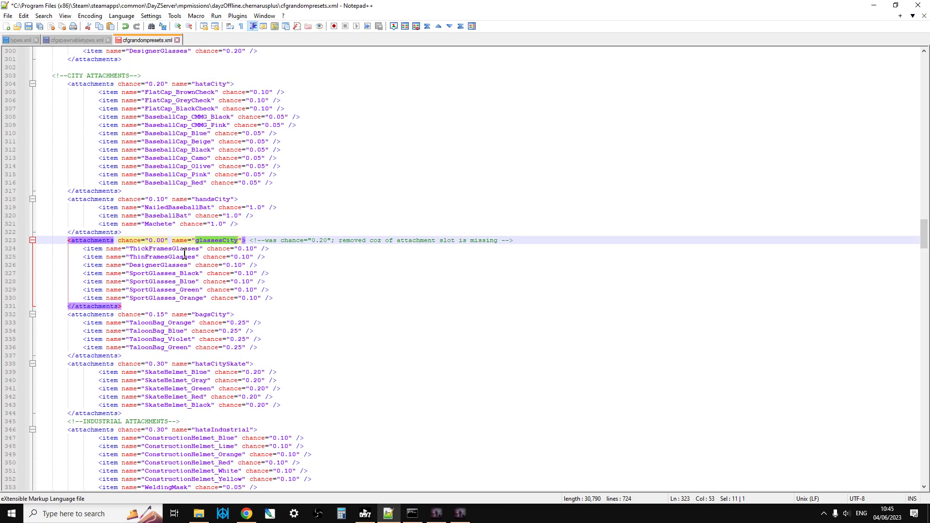
click(244, 238)
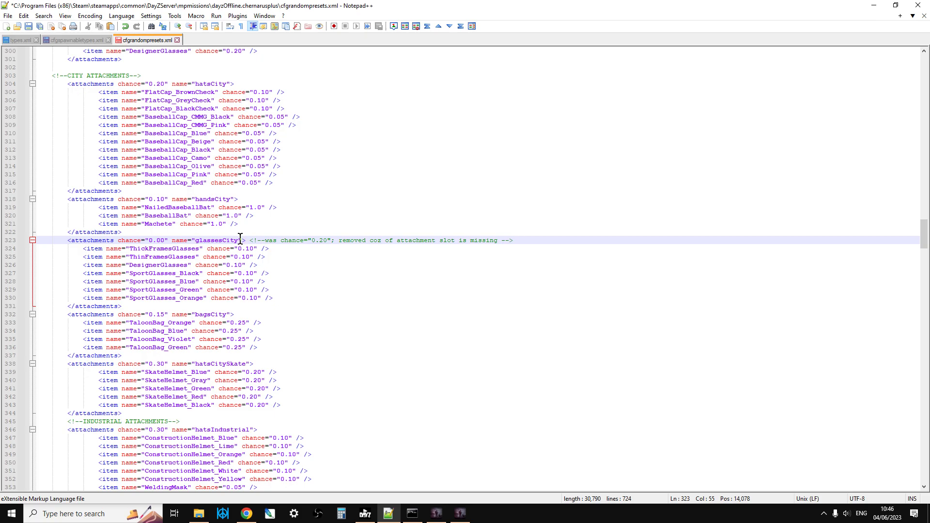
drag(250, 242, 530, 244)
click(523, 241)
Step: Compare types.xml, cfgspawnabletypes.xml and cfgrandompresets.xml, and review the city, industrial and firefighter attachment presets
click(21, 38)
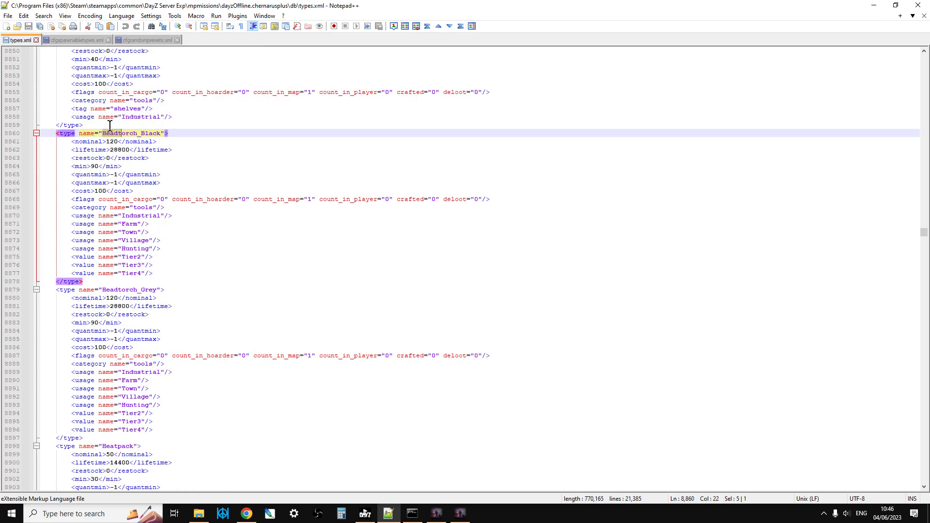
click(86, 40)
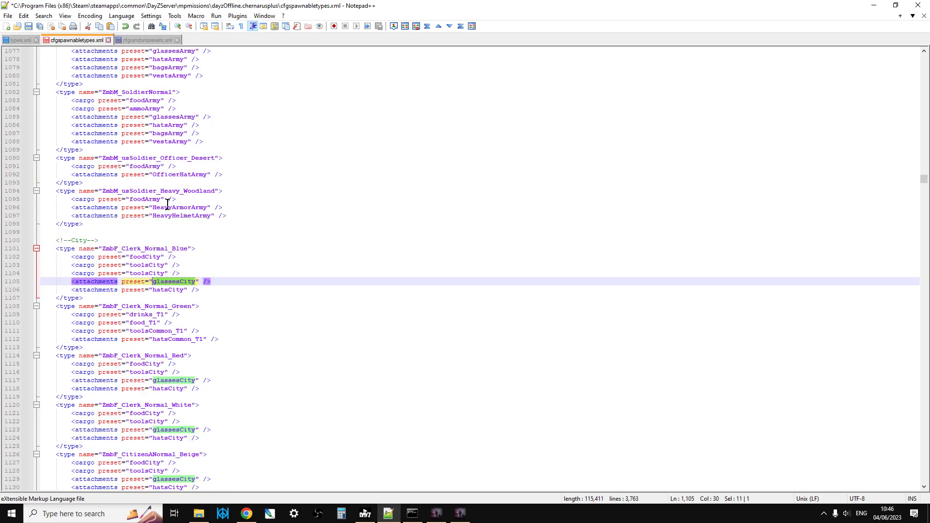
click(134, 40)
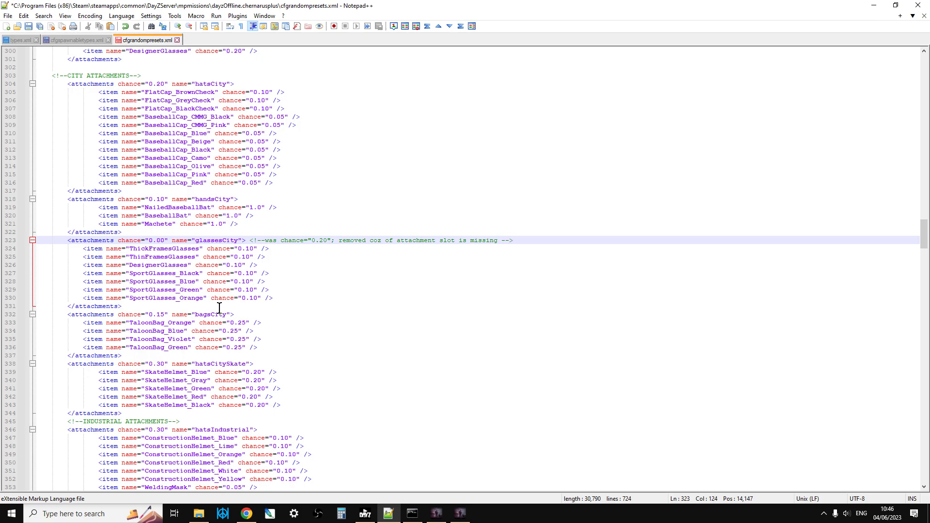
scroll(208, 349, down, 2)
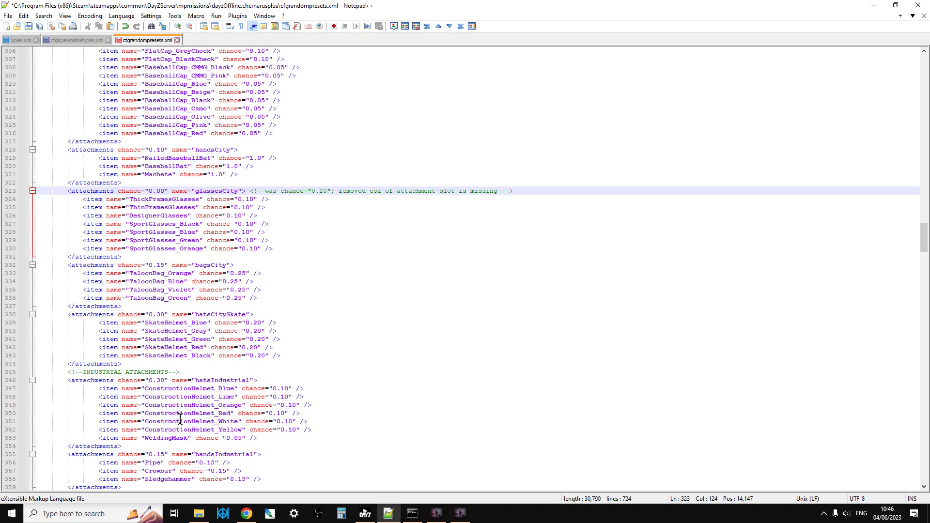
scroll(180, 418, down, 4)
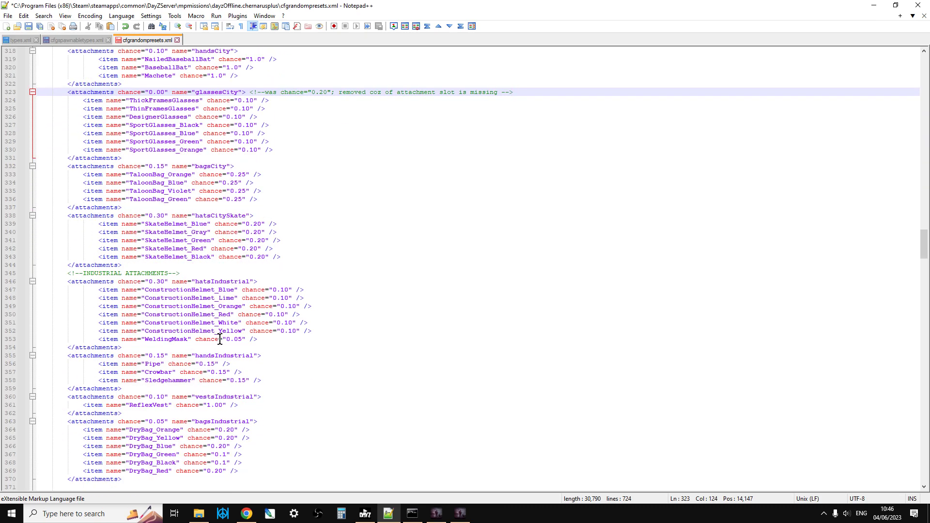
scroll(203, 285, down, 2)
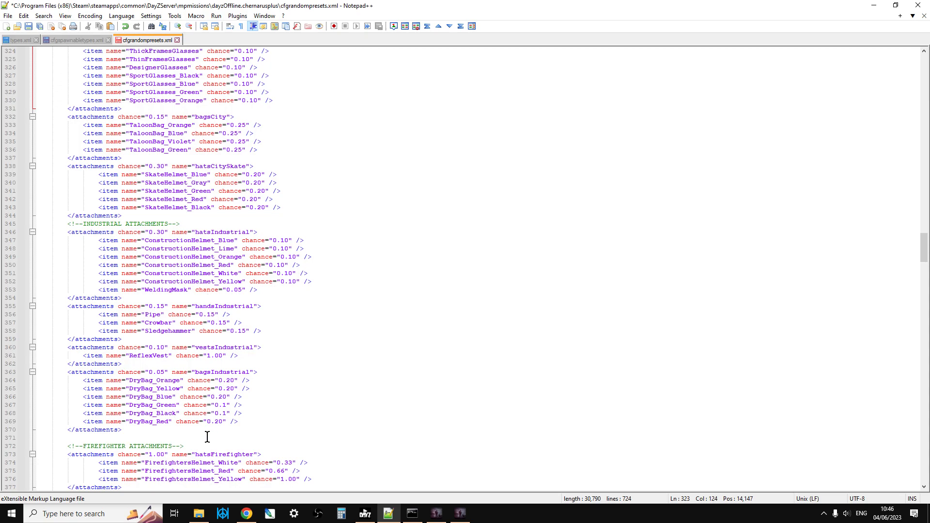
scroll(207, 437, up, 9)
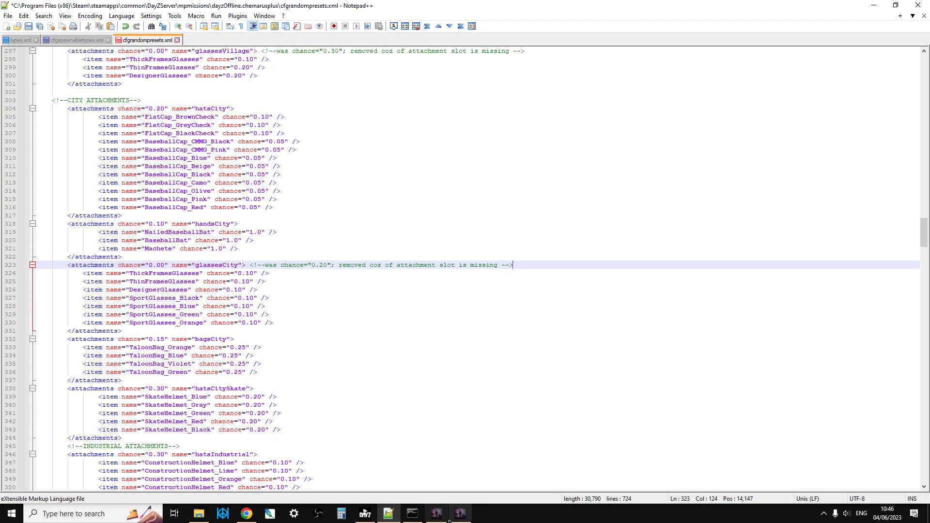
Step: Switch to the running DayZ game and set the server time to night with ZomBerry Admin Tools
click(437, 514)
mouse_move(464, 260)
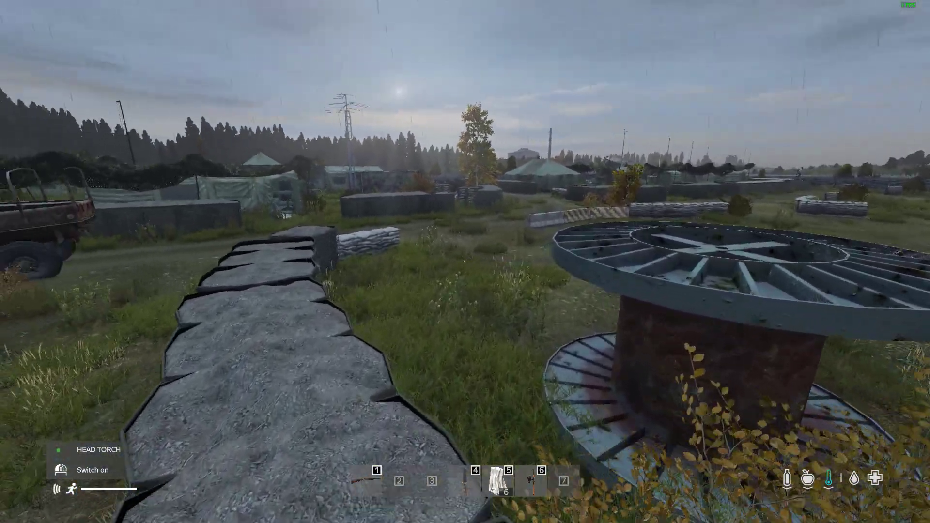
key(w)
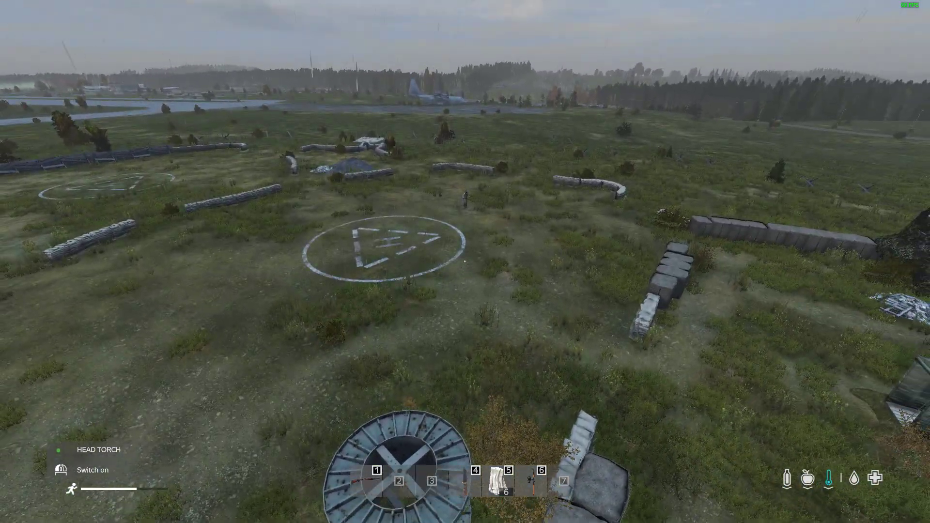
key(m)
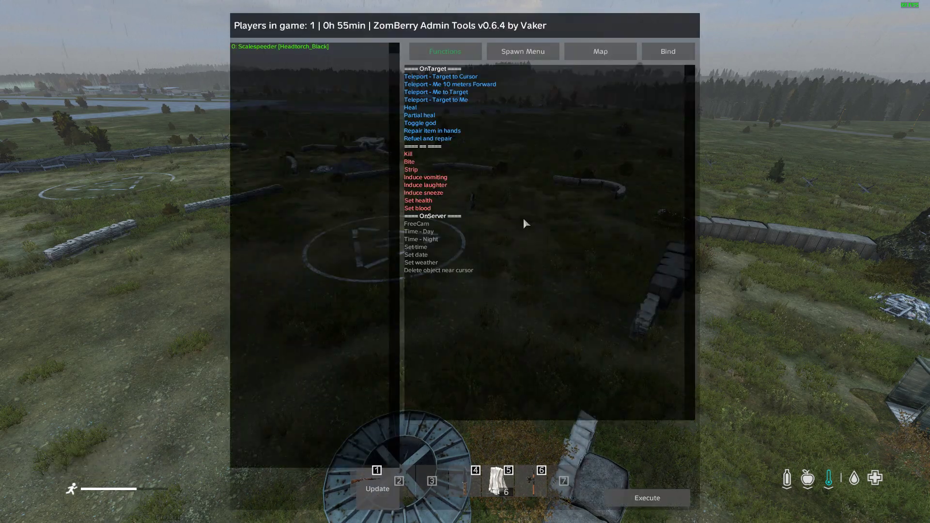
double_click(432, 240)
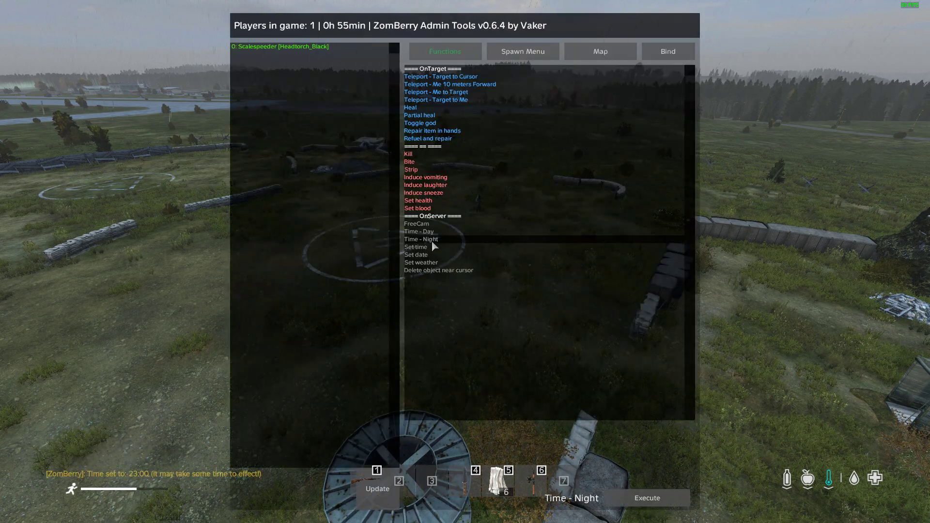
mouse_move(464, 261)
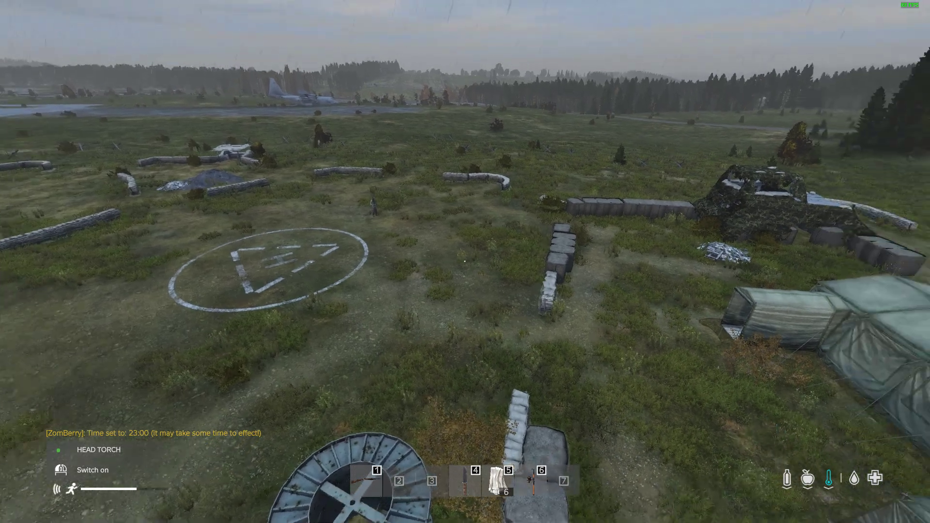
Step: Move through the area around the helipad in the dark to examine the light from the zombie's headtorch
key(a)
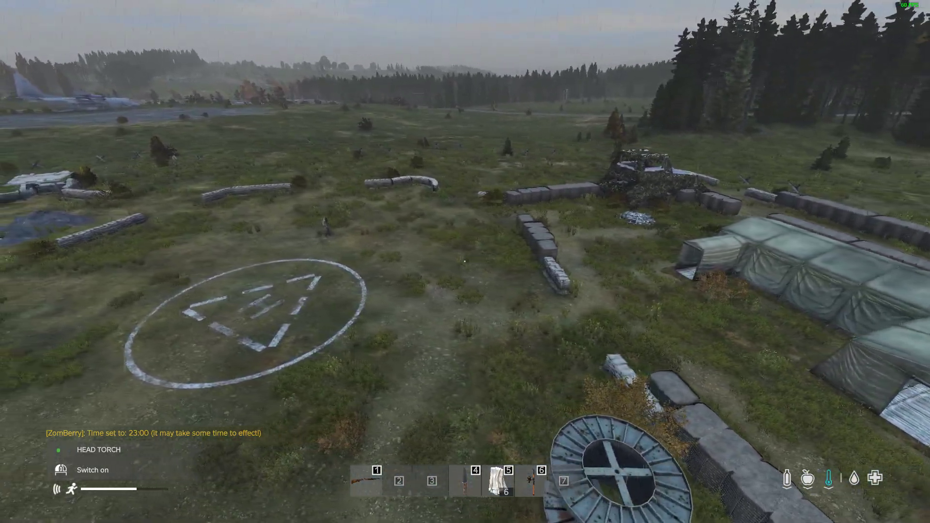
key(a)
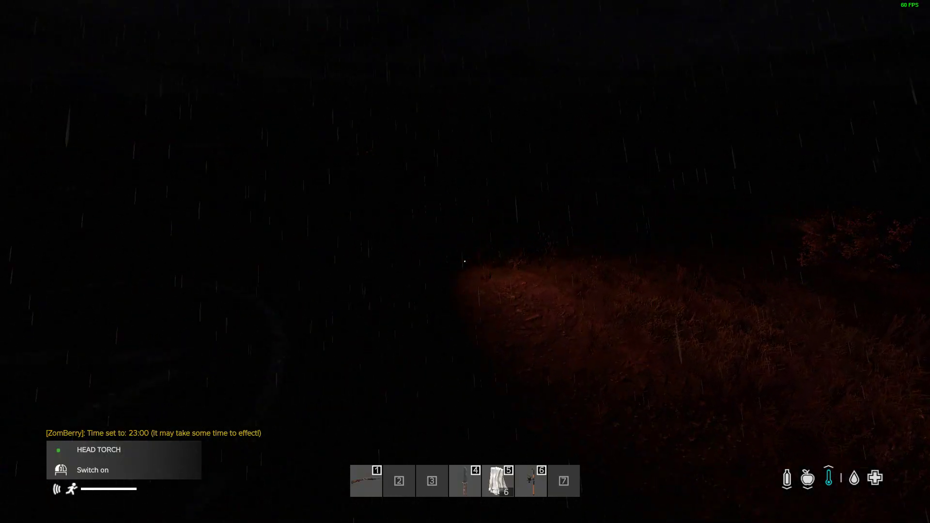
key(w)
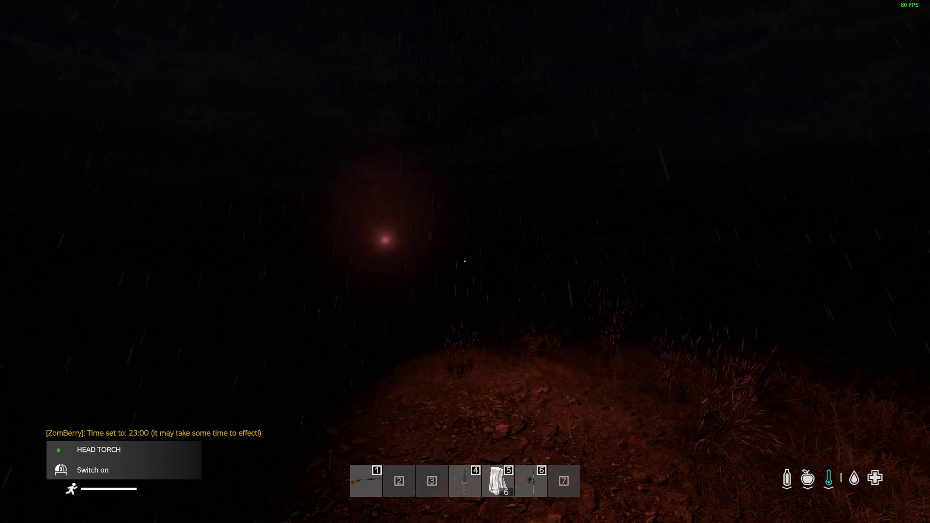
key(w)
key(w)
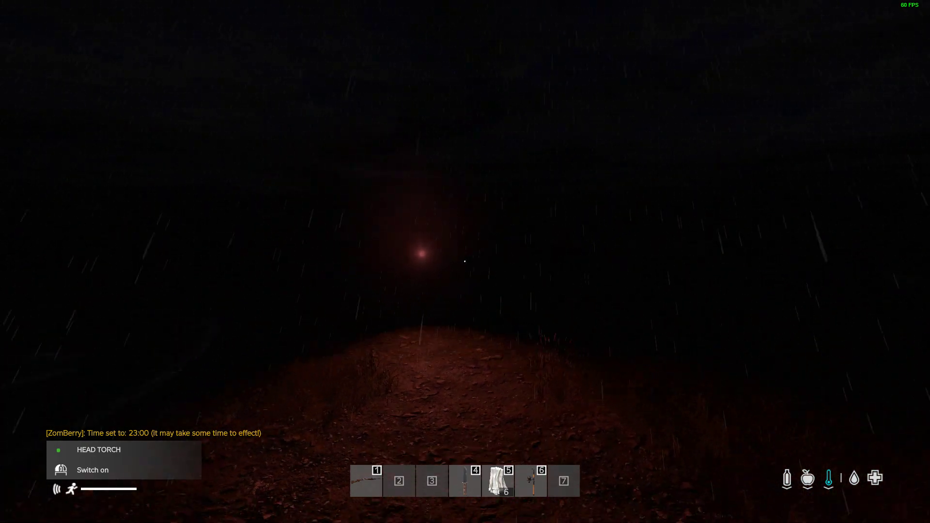
key(w)
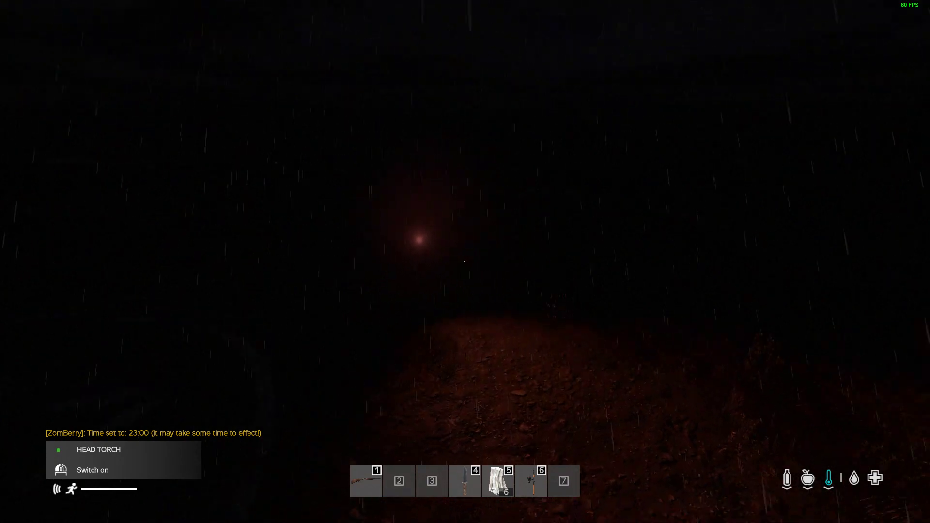
key(w)
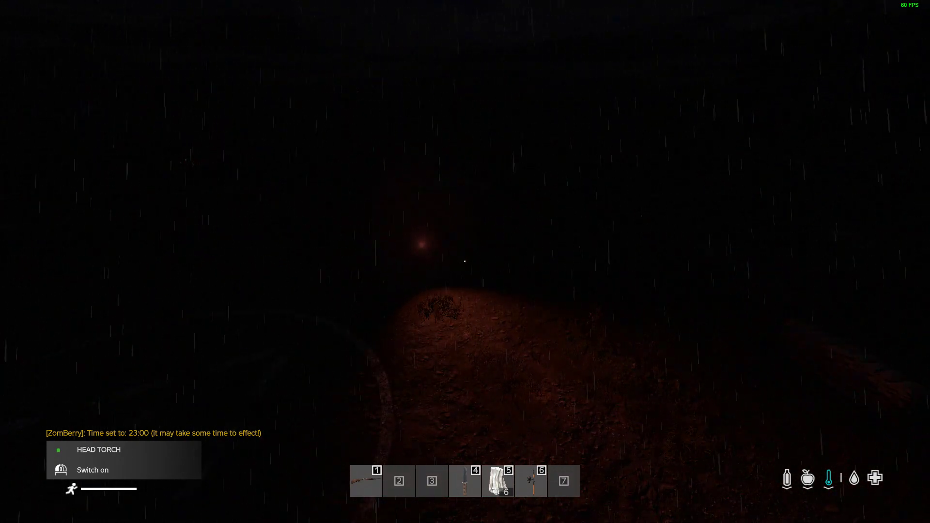
key(w)
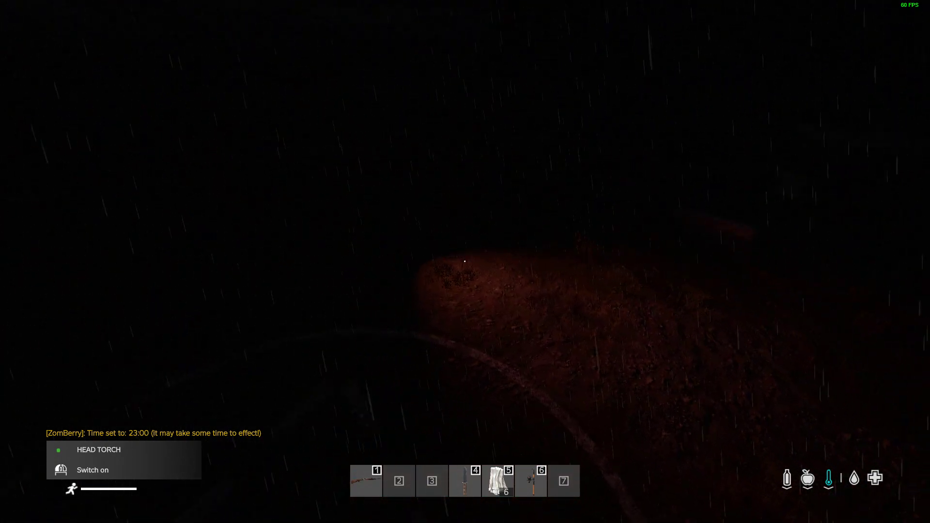